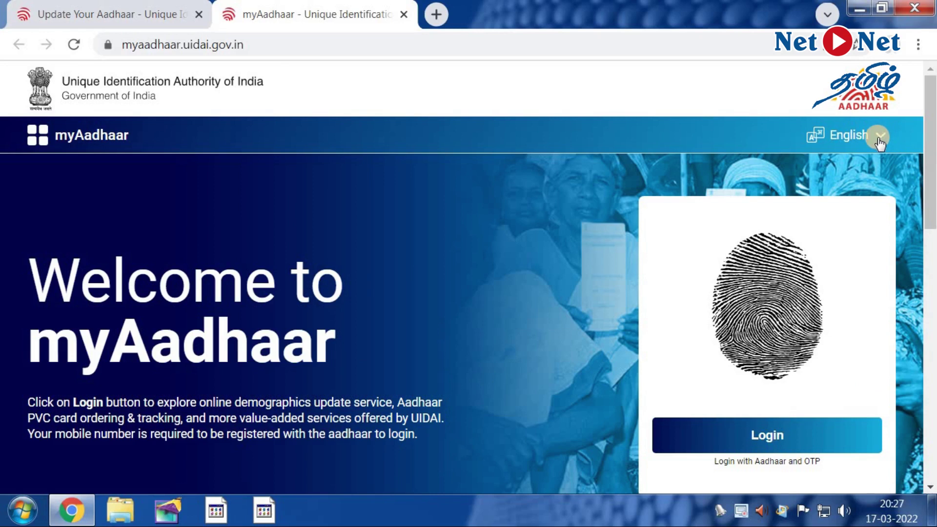
# Switch the myAadhaar site language from English to Tamil.
pyautogui.click(879, 137)
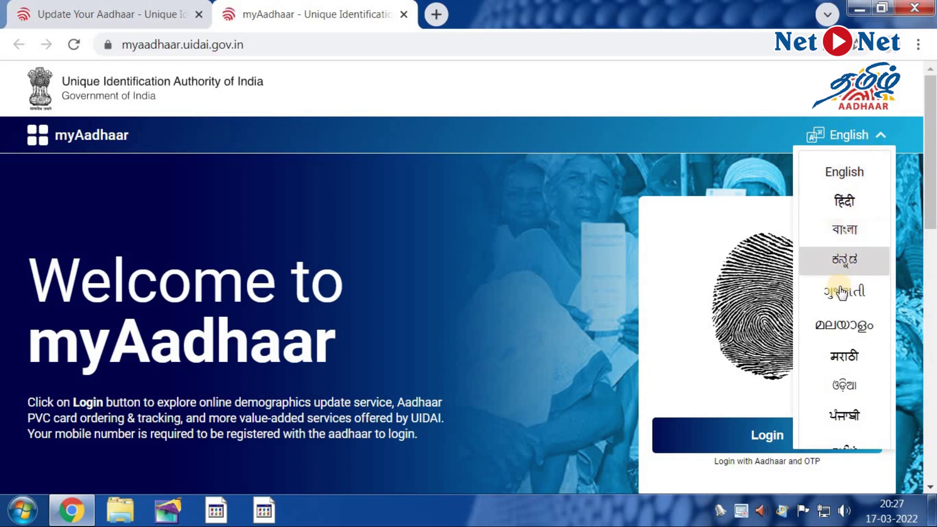
pyautogui.scroll(-2, 868, 413)
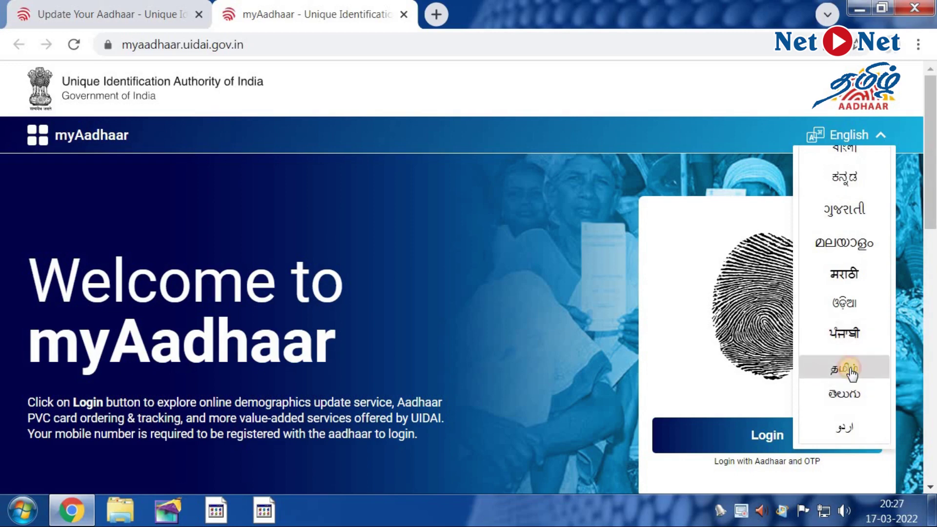
pyautogui.click(851, 371)
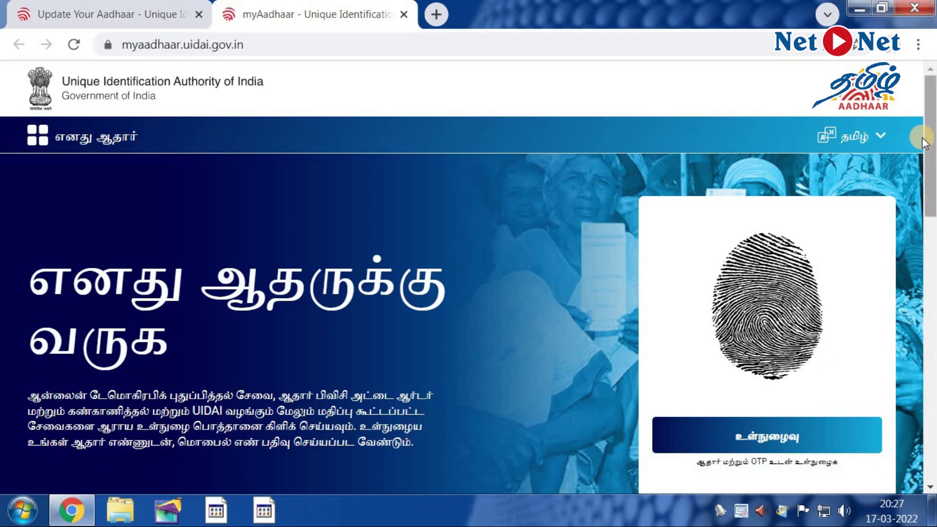
# Switch the myAadhaar site language back to English.
pyautogui.click(881, 135)
pyautogui.scroll(2, 867, 178)
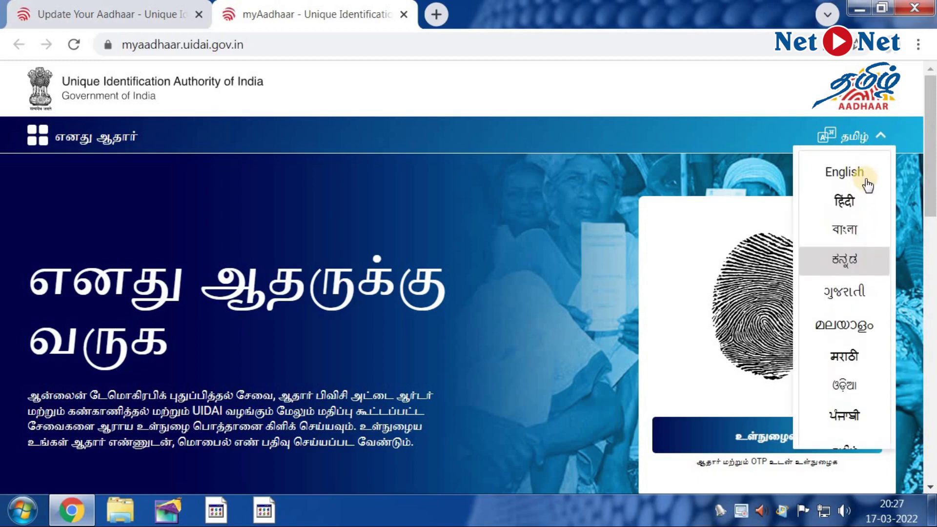
pyautogui.click(858, 173)
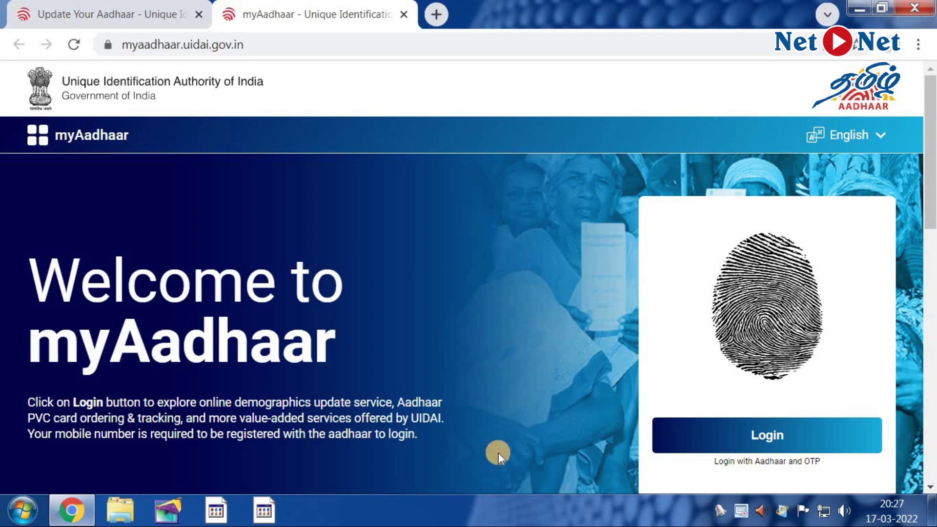
# Open the login page for signing in with Aadhaar and OTP, and view its fields.
pyautogui.click(785, 440)
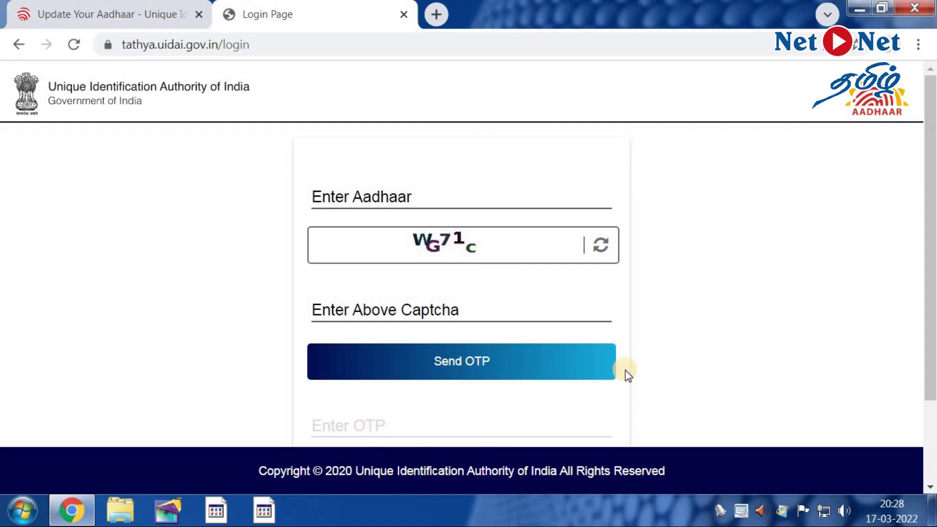
pyautogui.scroll(-2, 625, 370)
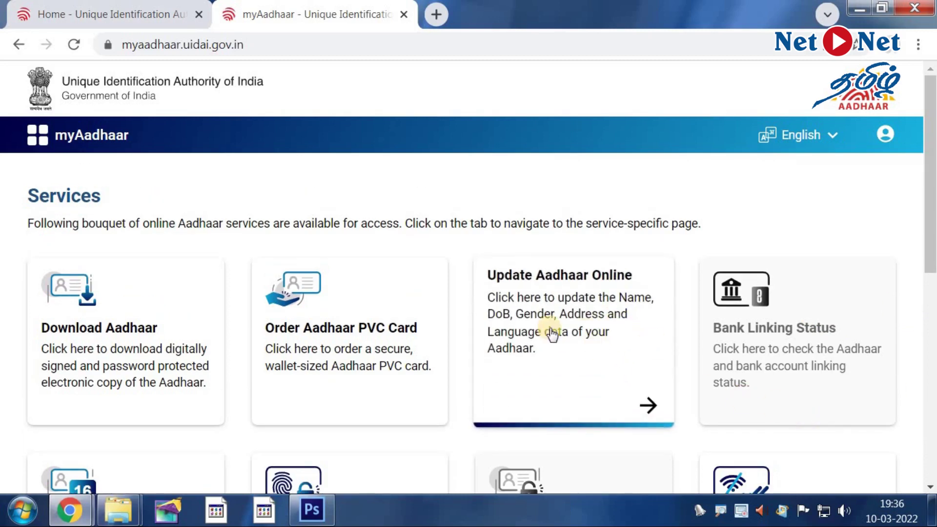
# Open the Update Aadhaar Online service, read through its How it Works instructions and proceed to the update.
pyautogui.click(571, 332)
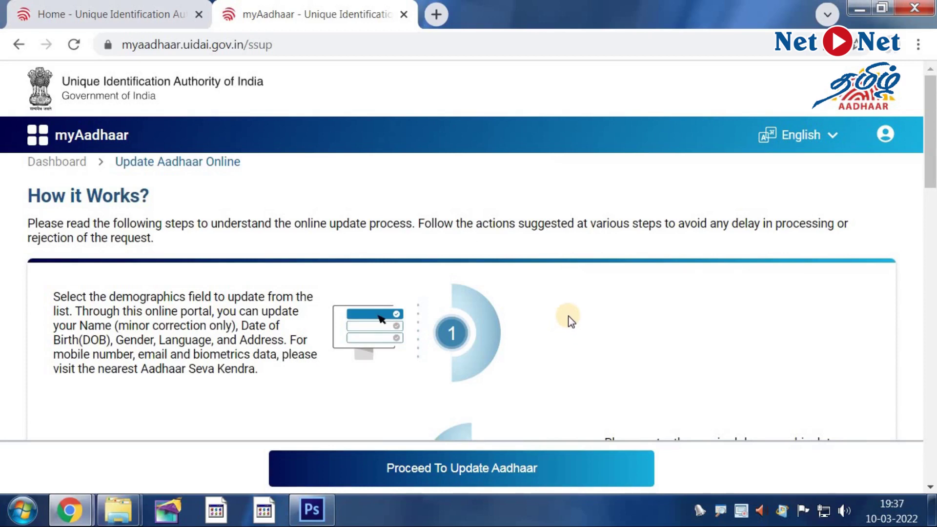
pyautogui.scroll(-2, 571, 321)
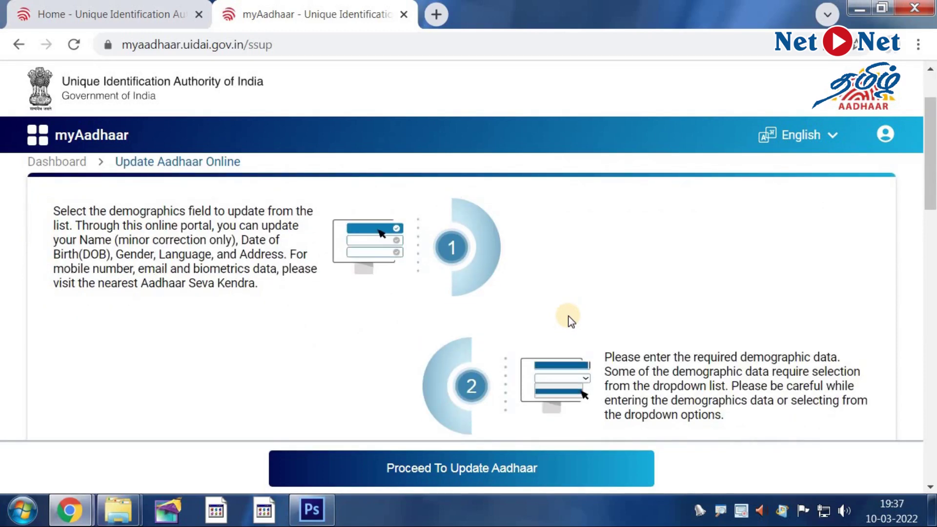
pyautogui.scroll(-2, 571, 320)
pyautogui.scroll(-2, 570, 321)
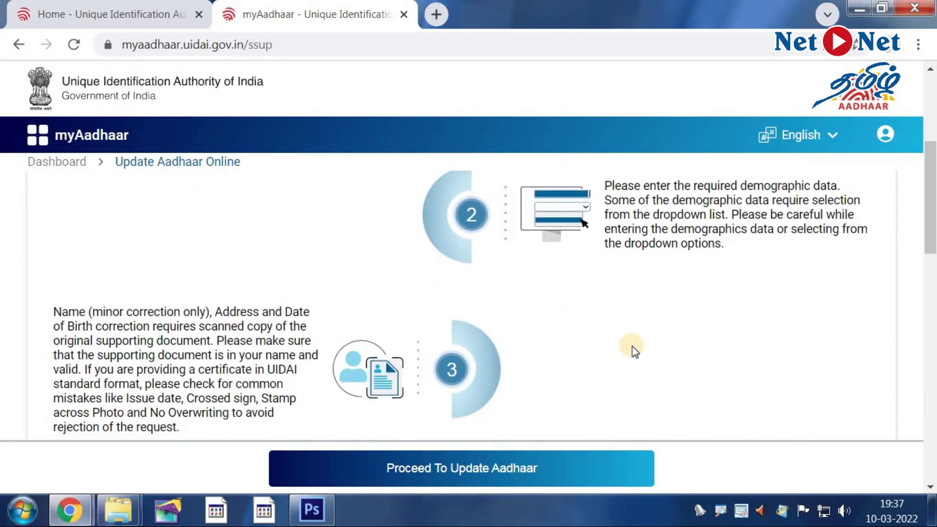
pyautogui.scroll(-4, 631, 346)
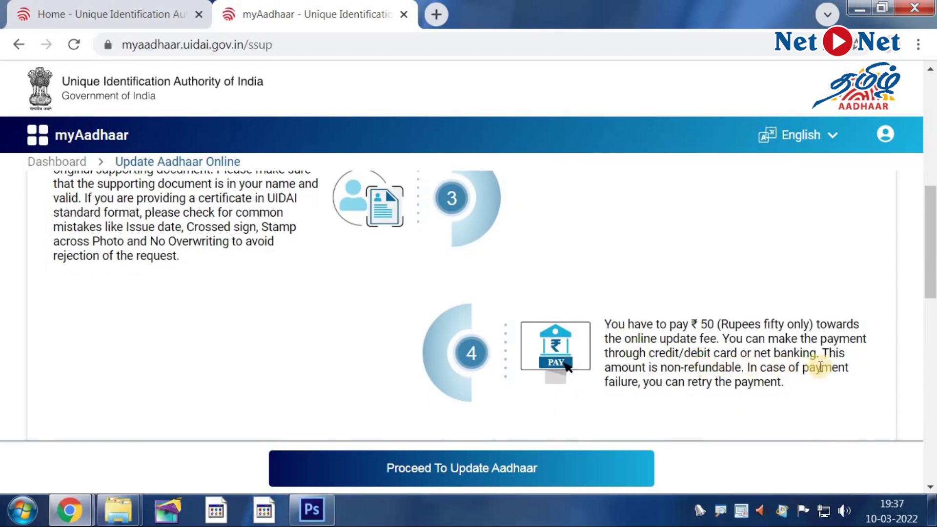
pyautogui.scroll(-15, 477, 380)
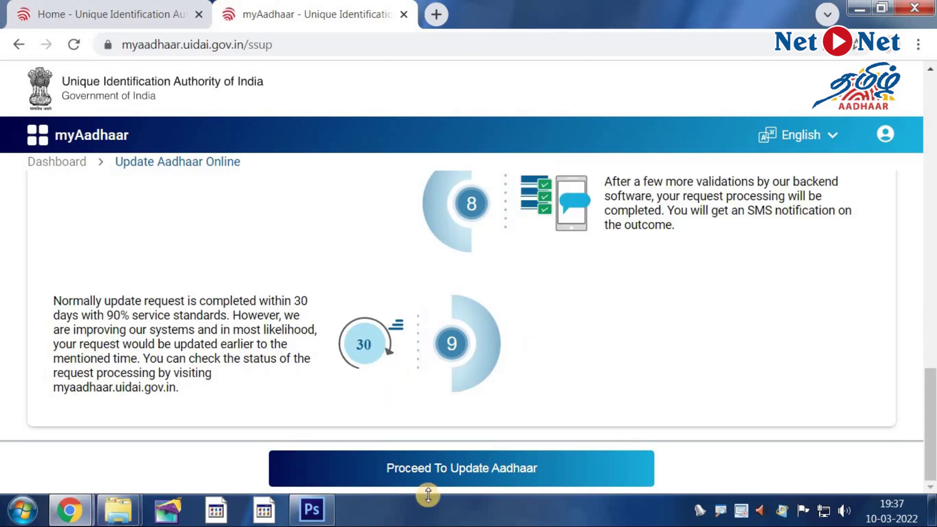
pyautogui.click(574, 466)
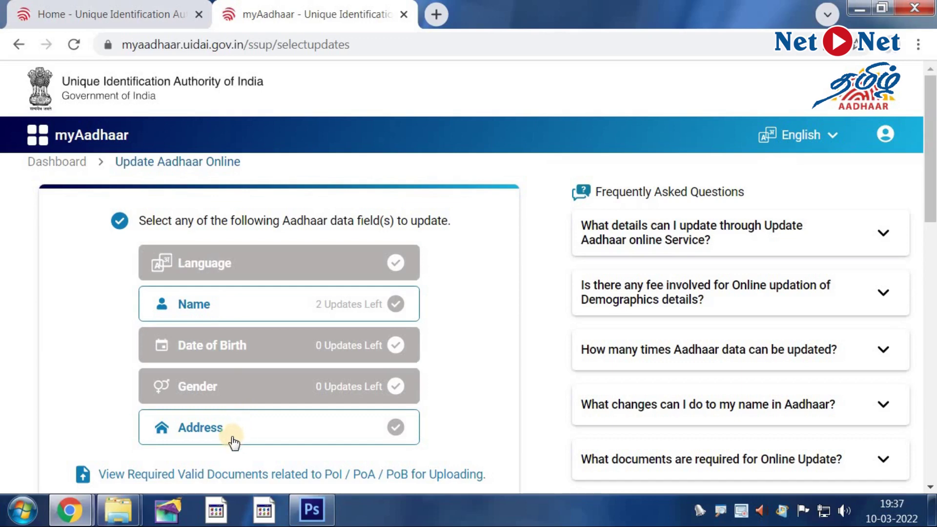
# Select Address as the Aadhaar data field to update and proceed to its update form.
pyautogui.click(282, 432)
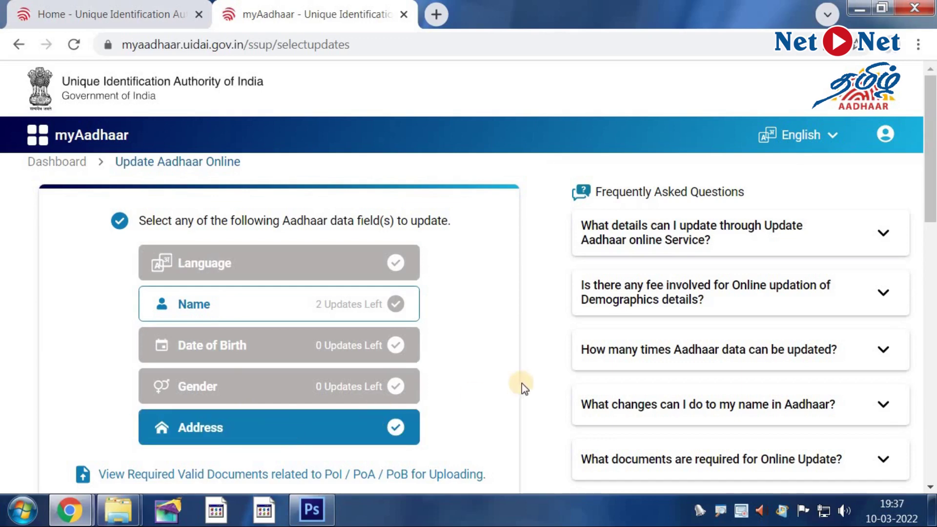
pyautogui.scroll(-3, 521, 385)
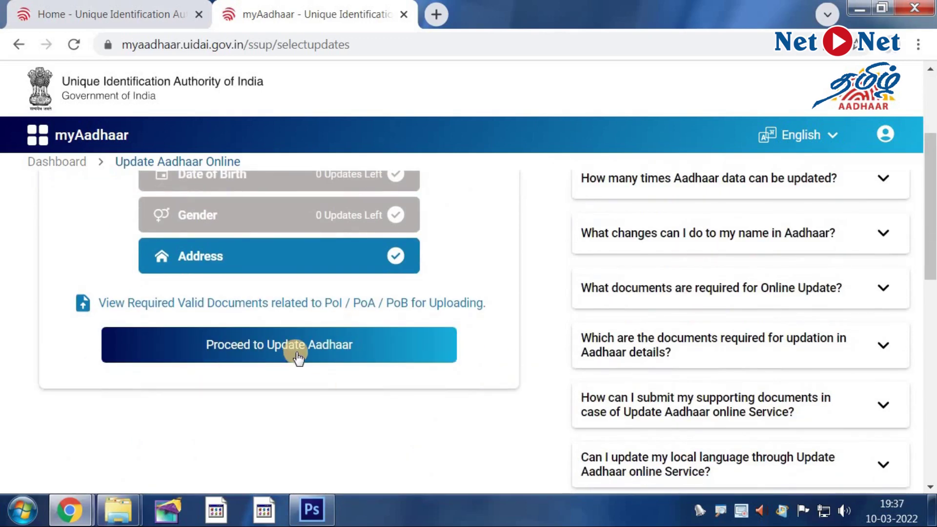
pyautogui.click(367, 354)
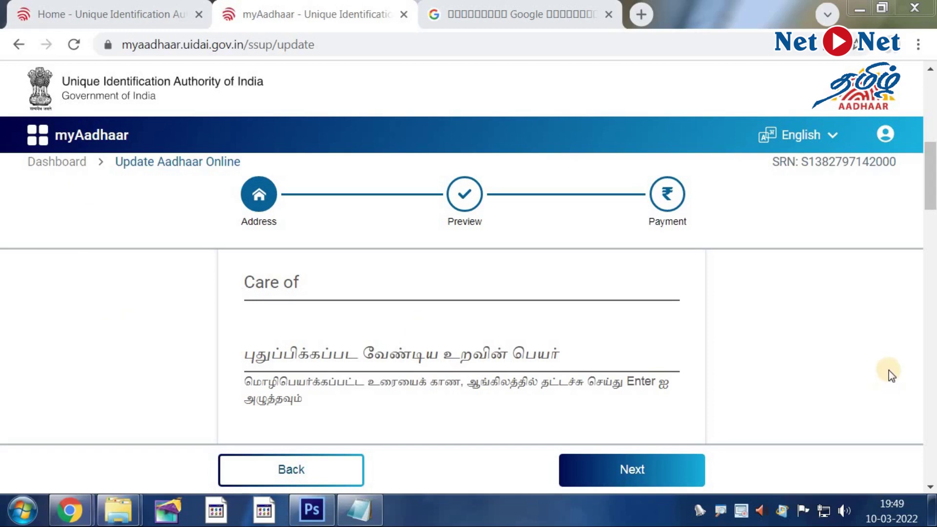
# Examine the address update form's English and Tamil fields, from Care of and House through Post Office and District to State.
pyautogui.click(930, 201)
pyautogui.scroll(-3, 930, 201)
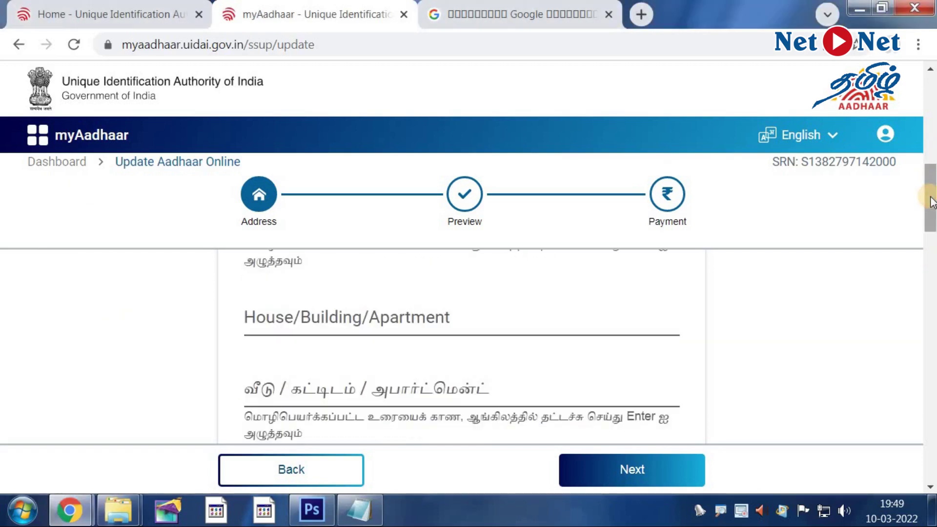
pyautogui.scroll(-2, 507, 348)
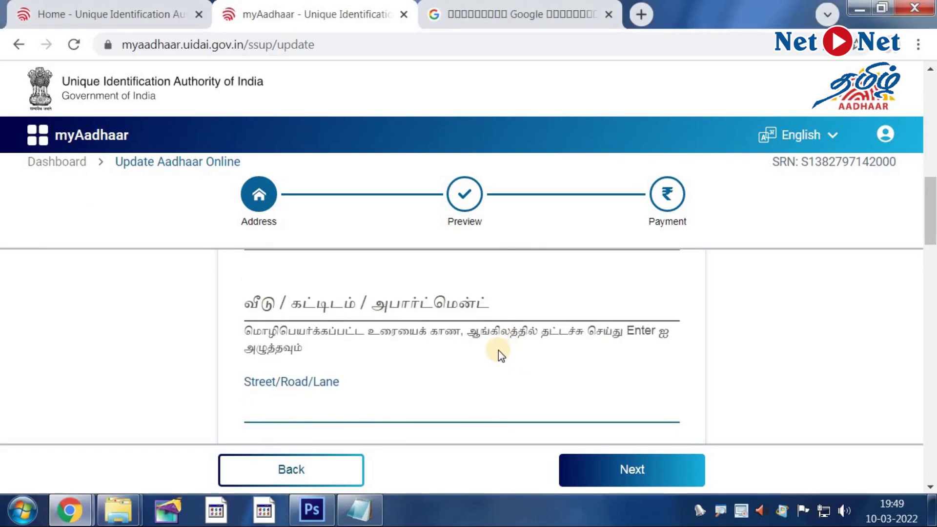
pyautogui.scroll(2, 499, 350)
pyautogui.scroll(2, 497, 350)
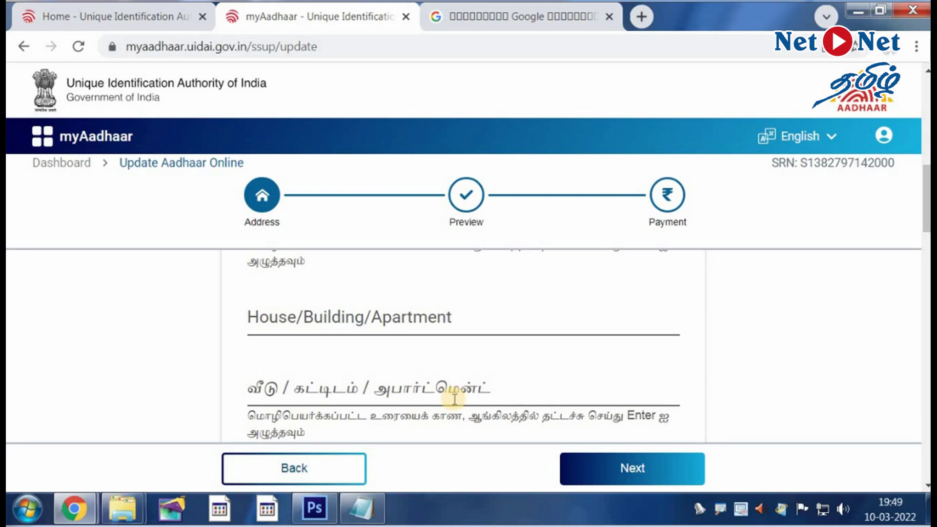
pyautogui.scroll(-3, 453, 399)
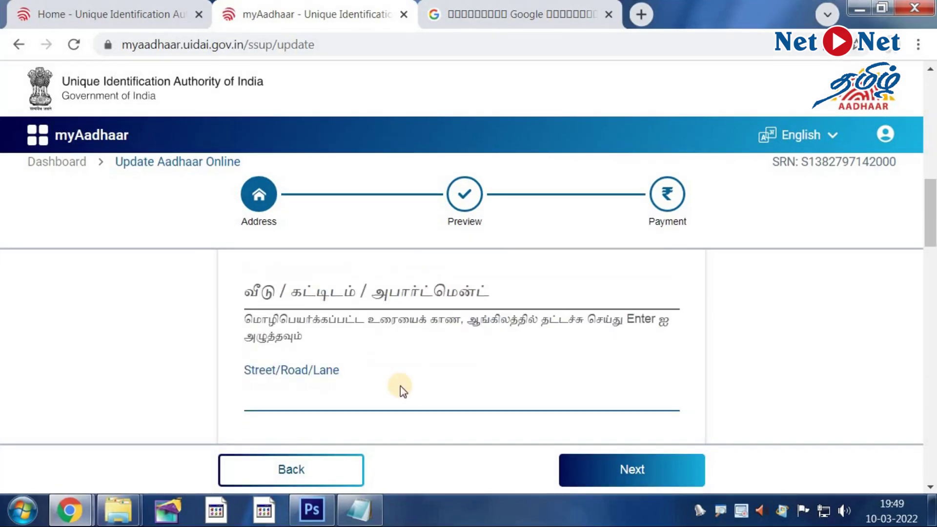
pyautogui.click(400, 388)
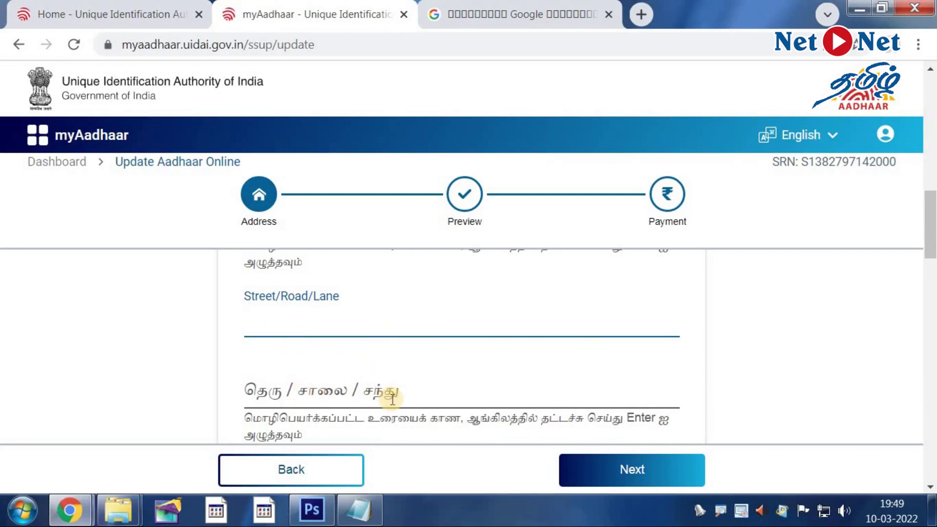
pyautogui.scroll(-3, 449, 379)
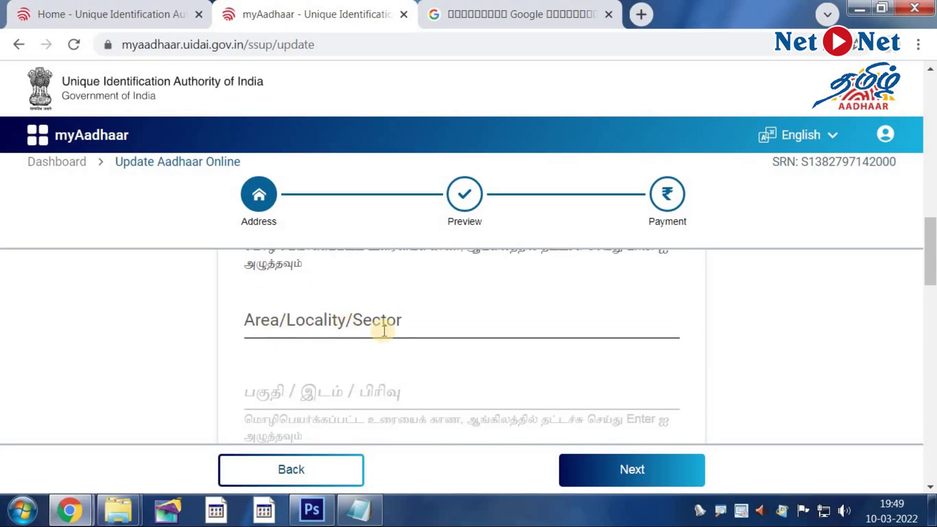
pyautogui.scroll(-2, 421, 361)
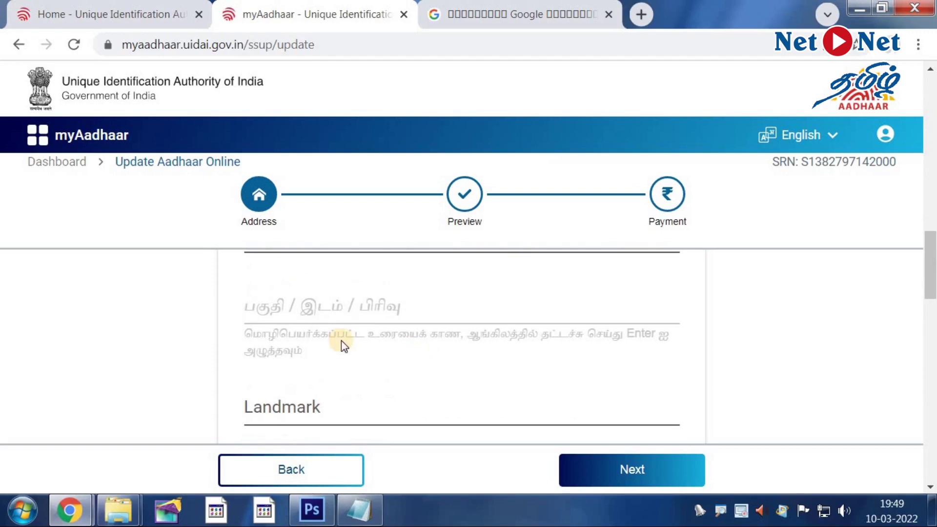
pyautogui.scroll(-2, 388, 394)
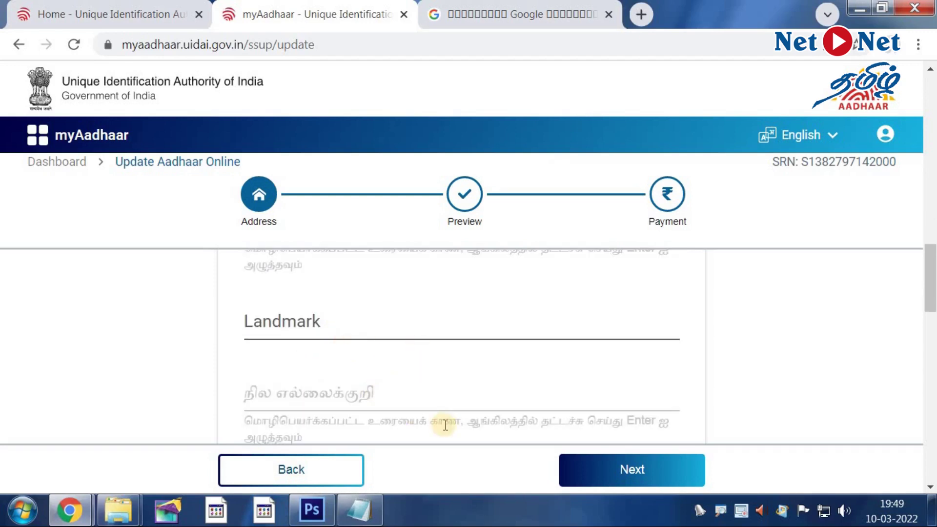
pyautogui.scroll(-2, 409, 395)
pyautogui.scroll(-4, 425, 400)
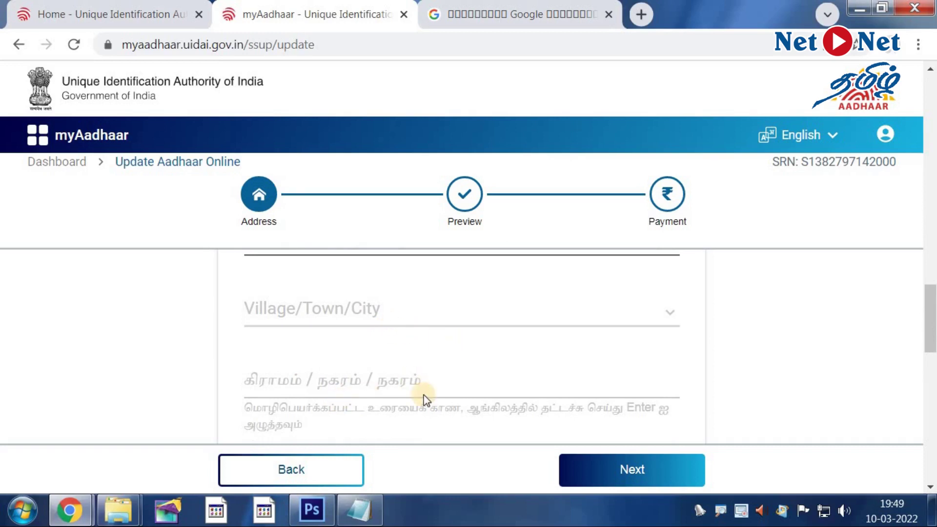
pyautogui.scroll(-2, 424, 394)
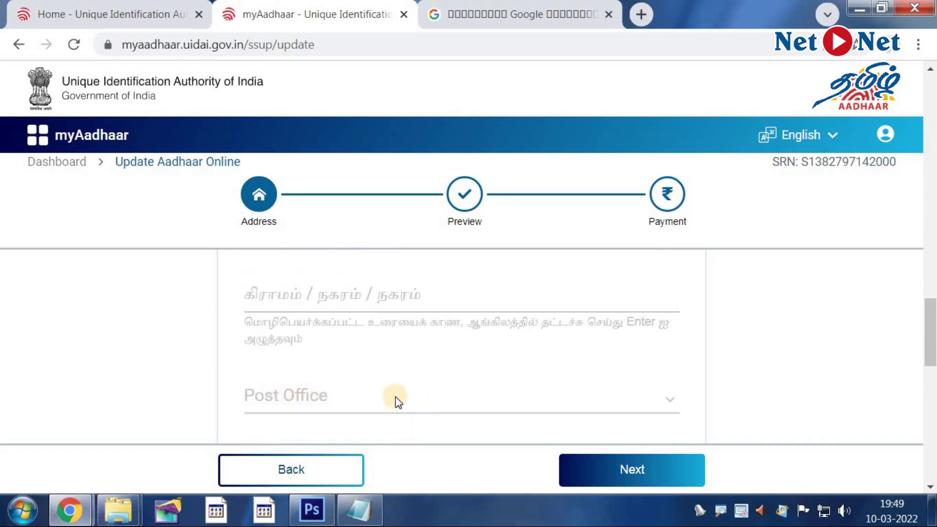
pyautogui.scroll(-2, 395, 397)
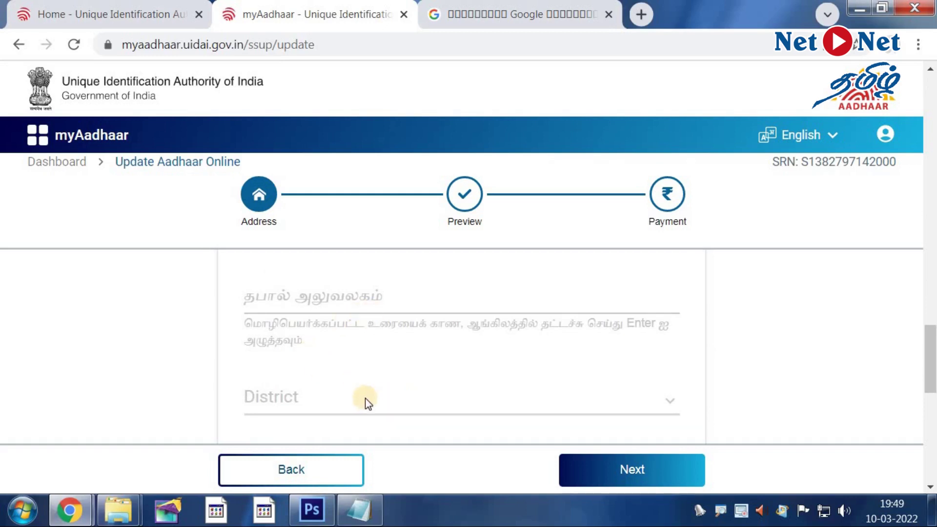
pyautogui.scroll(-2, 364, 397)
pyautogui.scroll(-4, 382, 389)
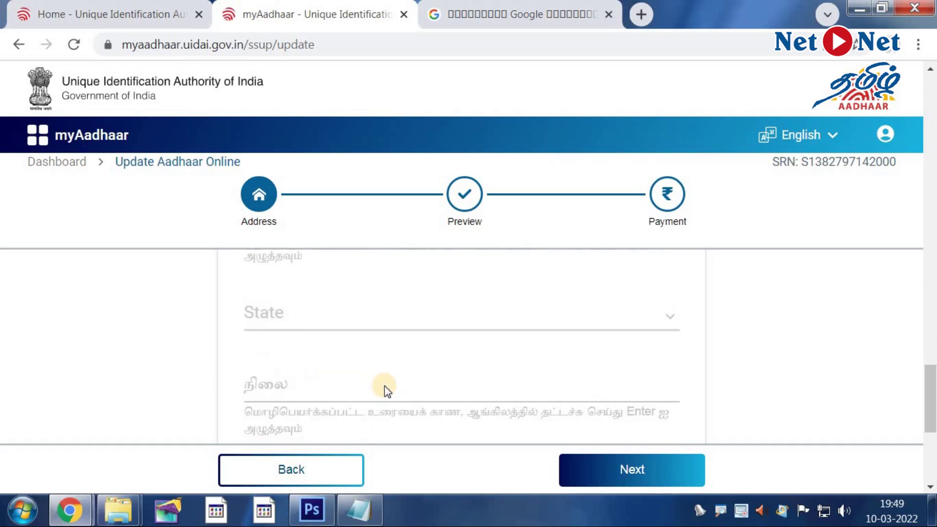
pyautogui.scroll(-2, 383, 389)
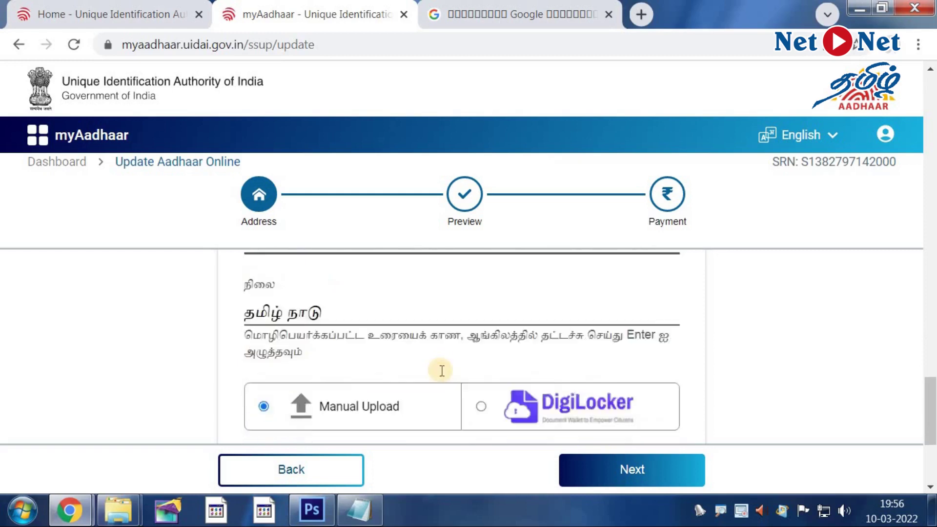
# Choose Gas Connection as the supporting document type for manual upload and accept its document advisory.
pyautogui.scroll(-1, 439, 370)
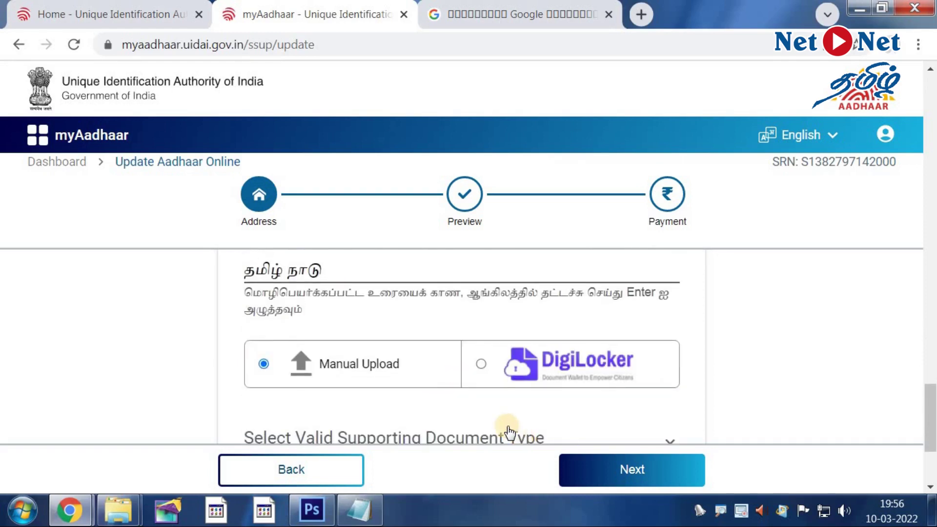
pyautogui.scroll(-3, 507, 429)
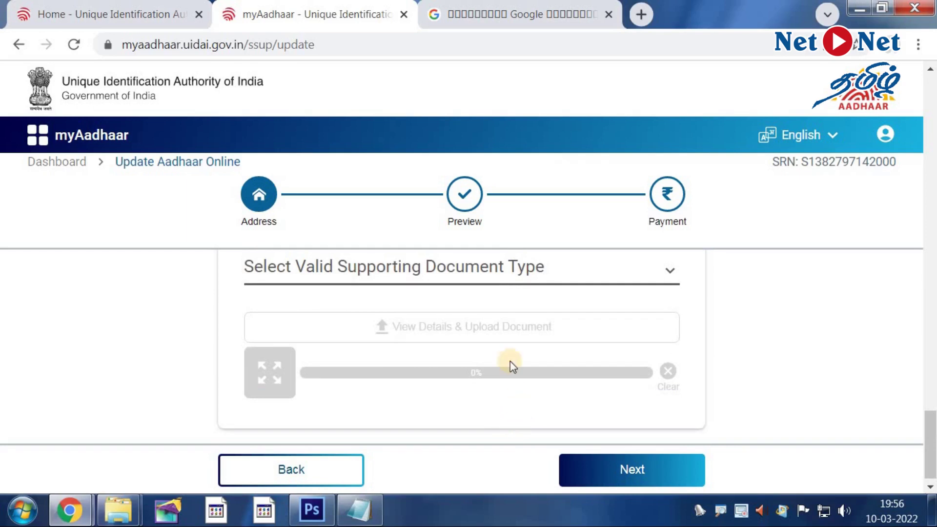
pyautogui.click(449, 276)
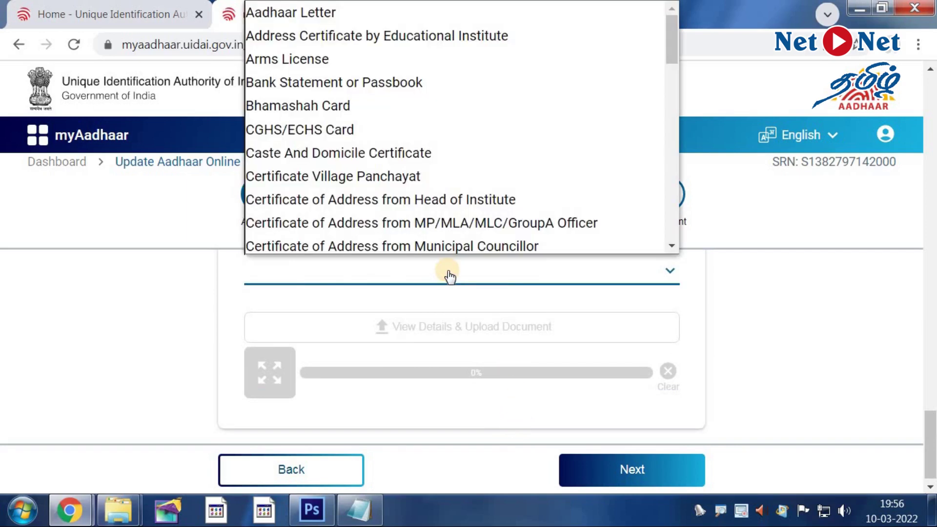
pyautogui.scroll(2, 450, 276)
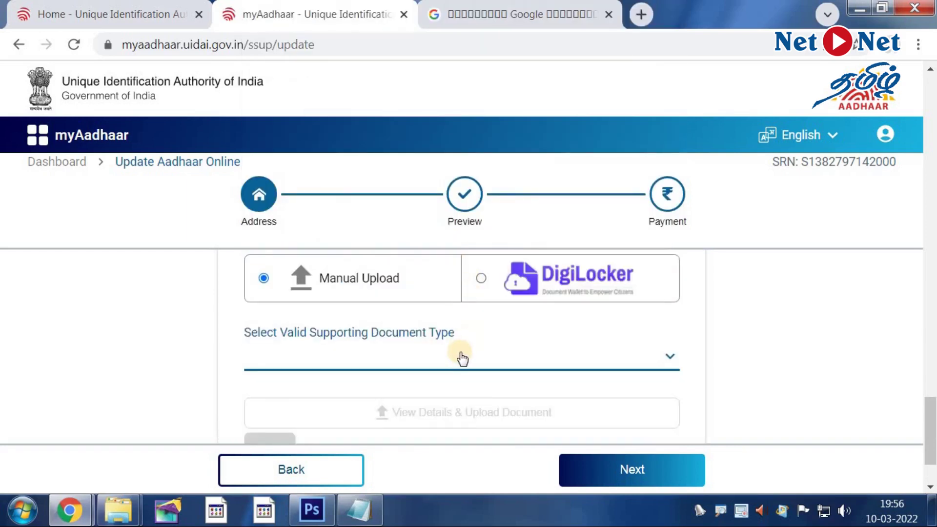
pyautogui.click(671, 348)
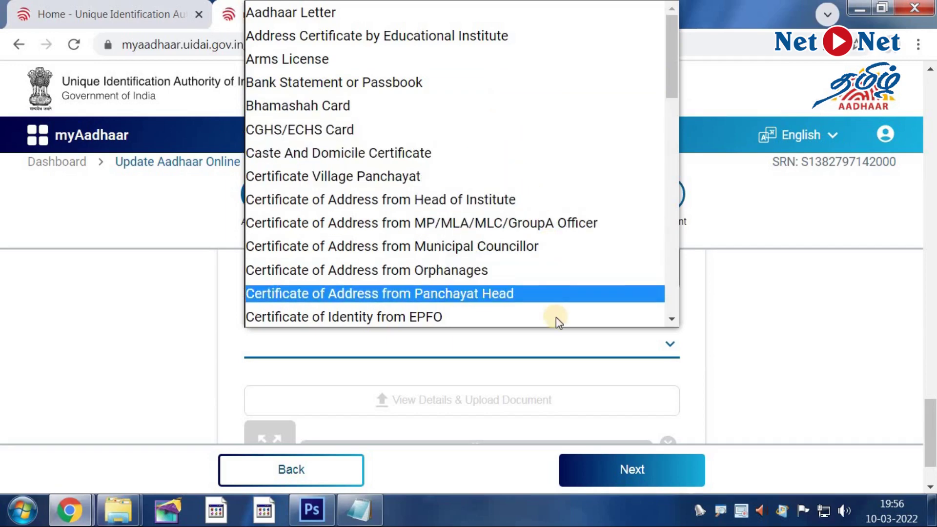
pyautogui.scroll(-3, 560, 307)
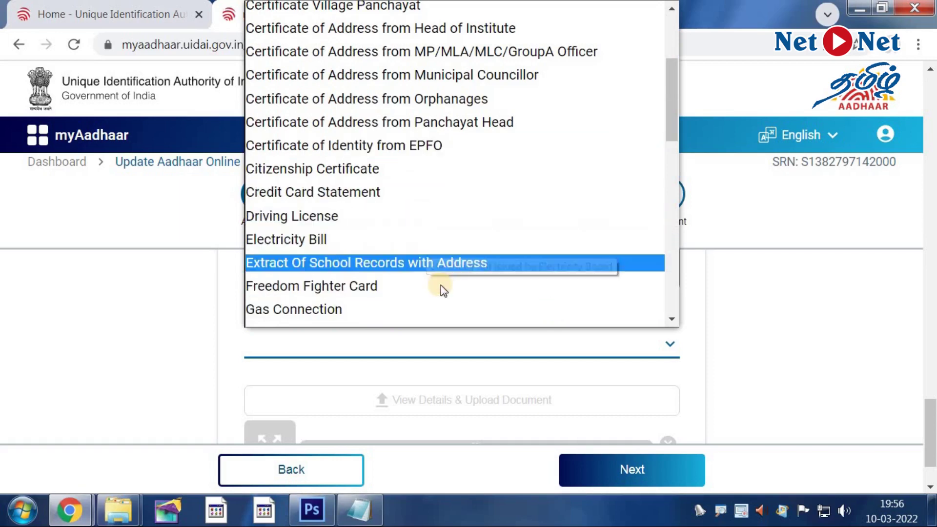
pyautogui.scroll(-3, 488, 283)
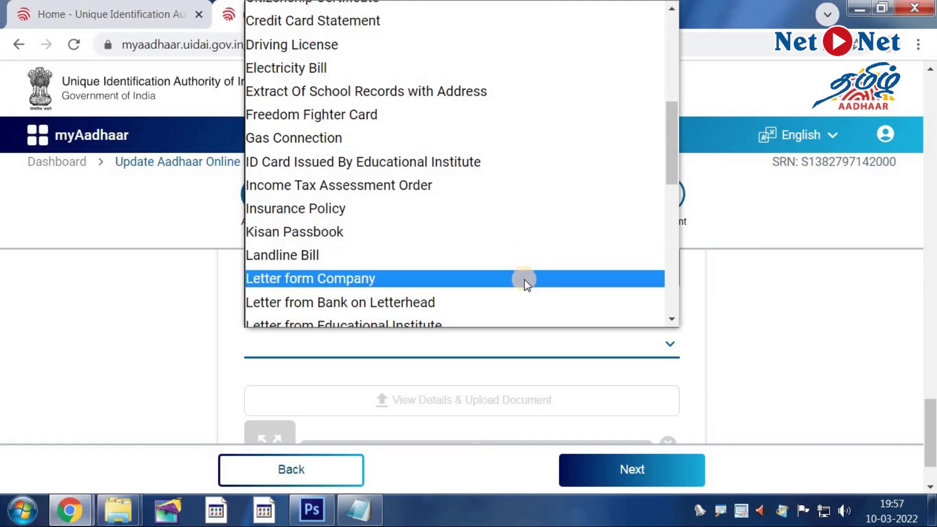
pyautogui.scroll(-3, 533, 273)
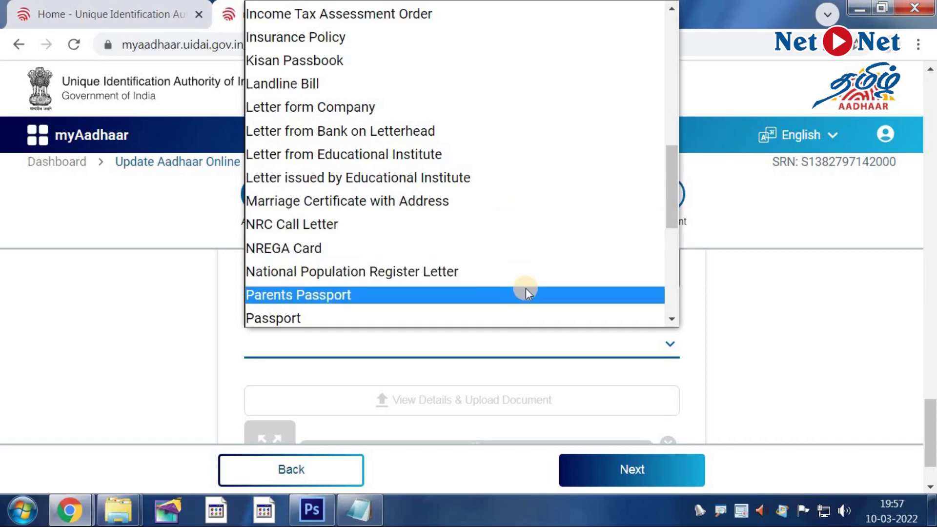
pyautogui.scroll(3, 526, 288)
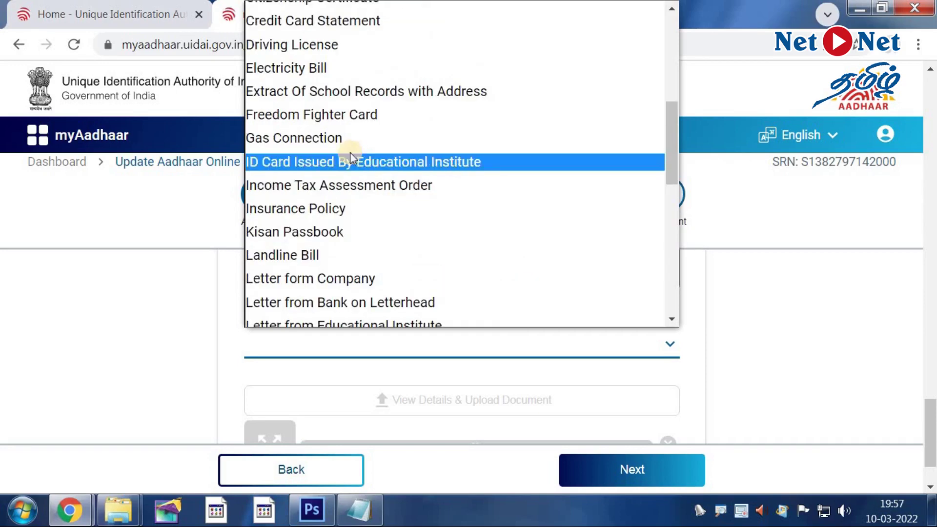
pyautogui.click(313, 139)
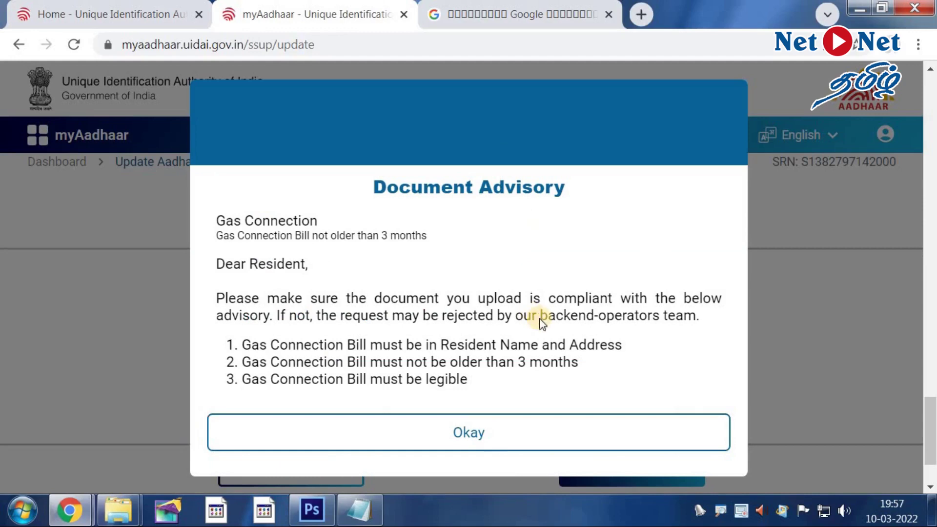
pyautogui.click(481, 436)
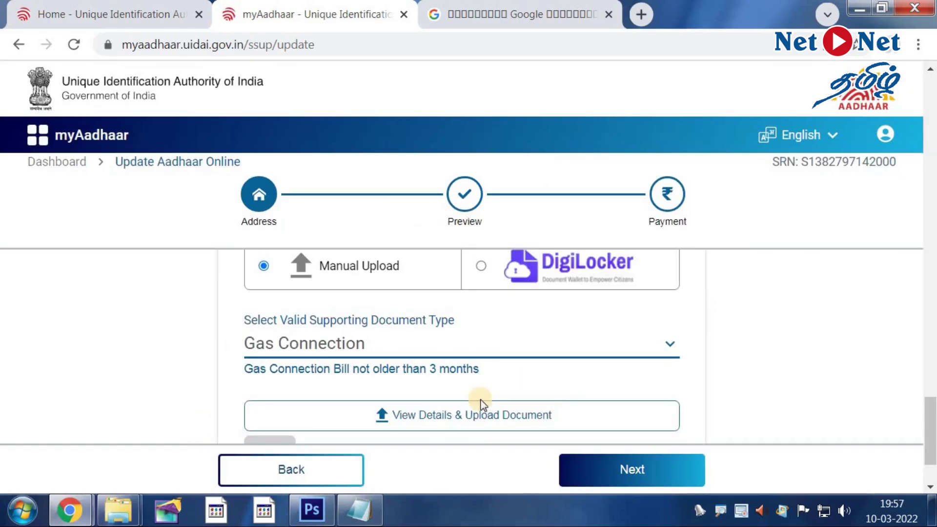
# Try to upload a file from the Desktop folder as the Gas Connection supporting document.
pyautogui.click(443, 417)
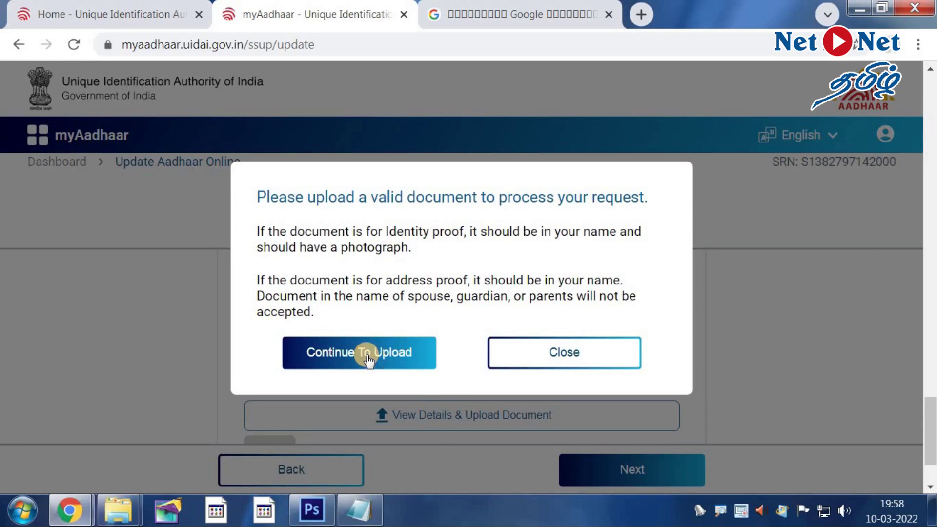
pyautogui.click(369, 360)
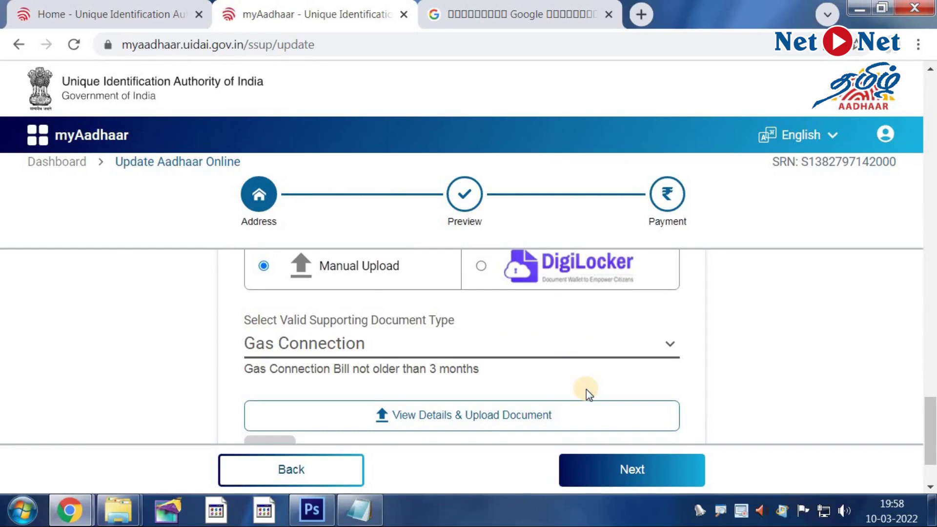
pyautogui.click(624, 389)
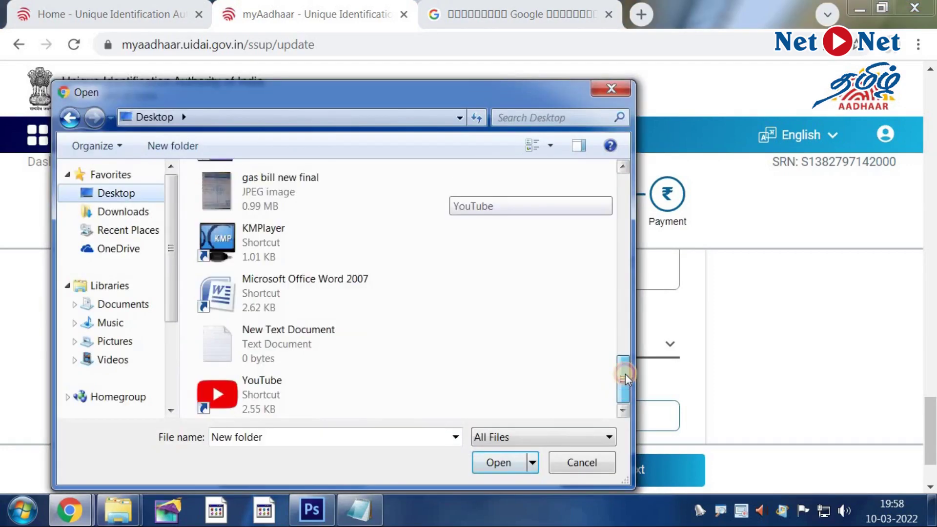
pyautogui.moveTo(625, 390); pyautogui.dragTo(623, 359)
pyautogui.click(272, 328)
pyautogui.click(510, 463)
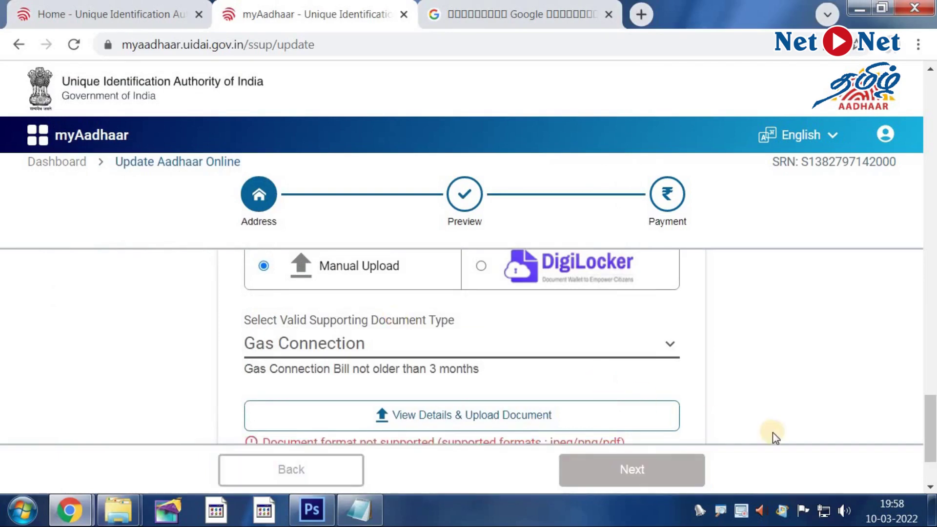
pyautogui.scroll(-2, 720, 380)
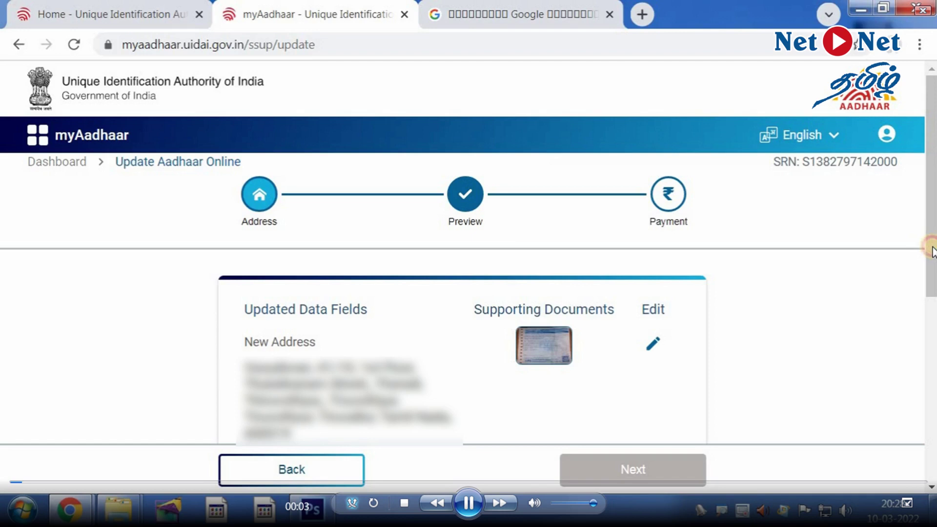
# Accept both declarations on the preview, the transliteration correction and the confirmation of true information, and proceed to payment.
pyautogui.scroll(-5, 575, 352)
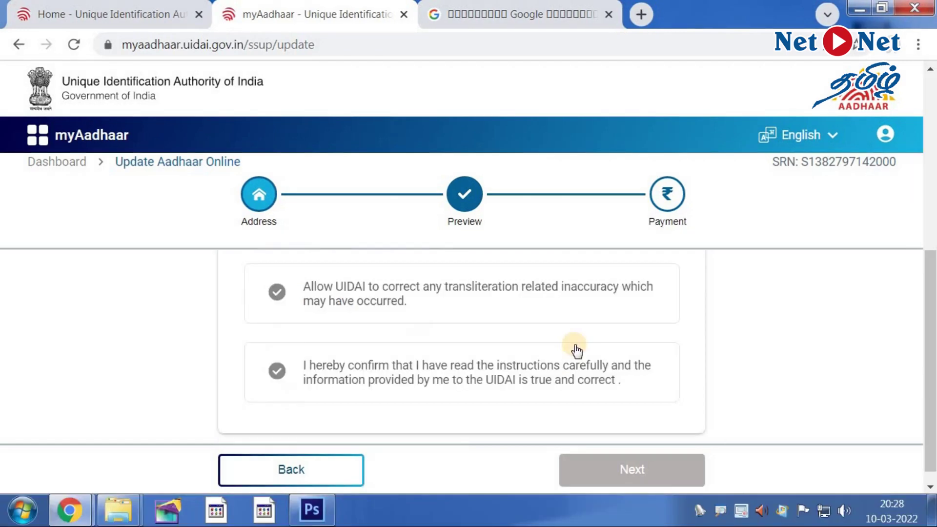
pyautogui.click(278, 291)
pyautogui.click(276, 370)
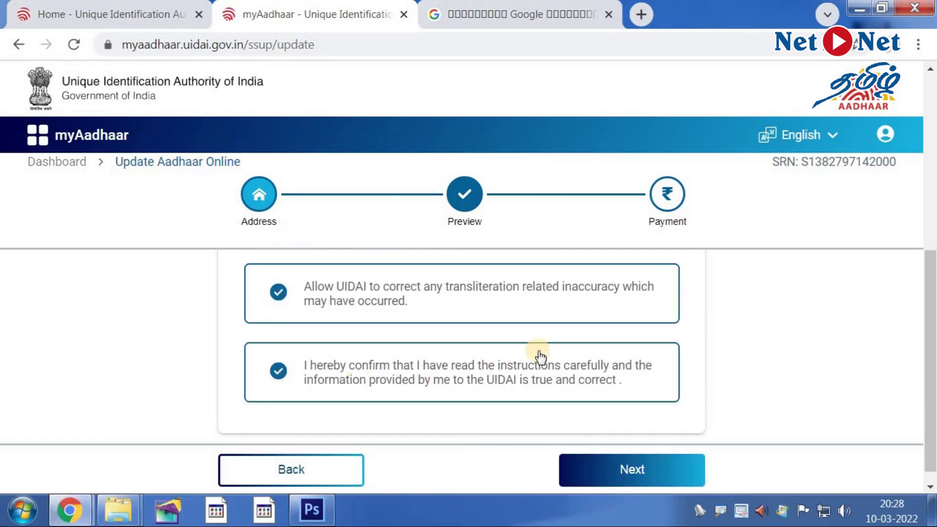
pyautogui.scroll(-1, 539, 356)
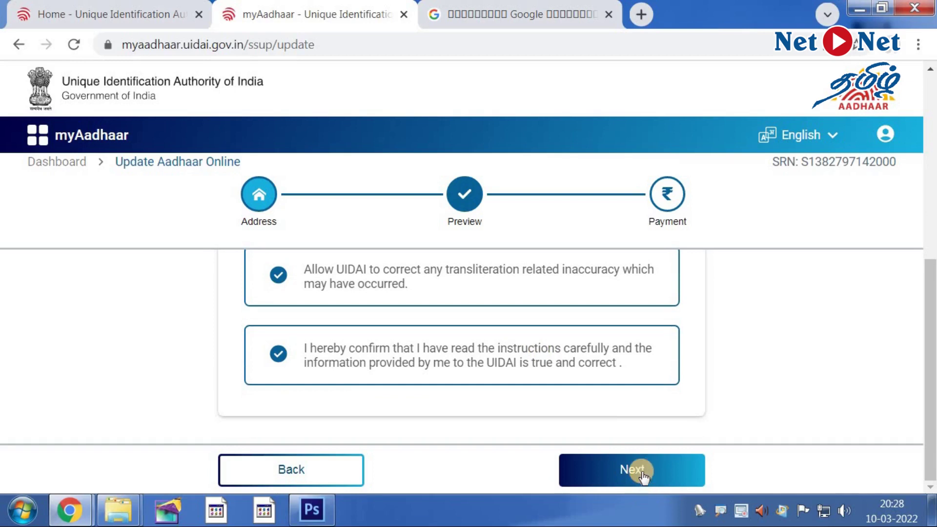
pyautogui.click(642, 470)
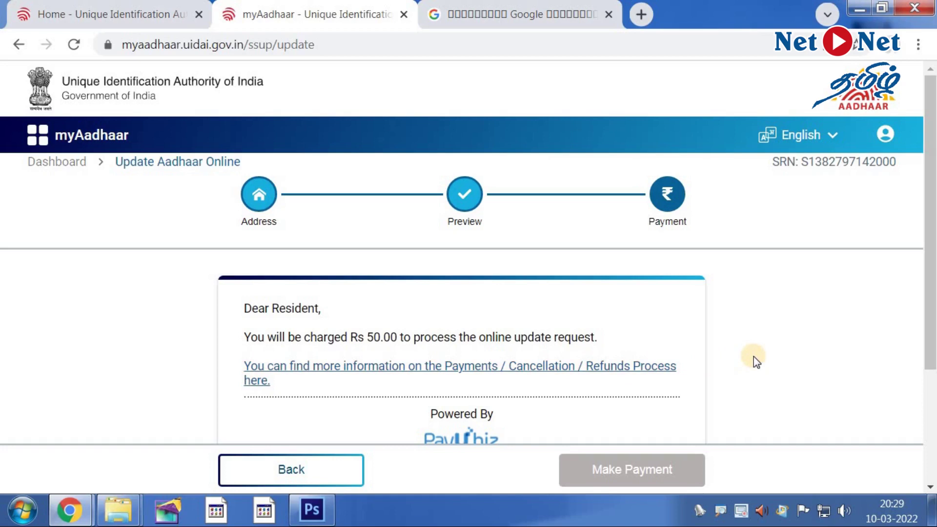
# Confirm having read the Payments / Cancellation / Refunds Process and proceed to make the Rs 50 payment.
pyautogui.scroll(-2, 753, 358)
pyautogui.scroll(2, 742, 362)
pyautogui.scroll(-2, 743, 364)
pyautogui.scroll(-2, 742, 364)
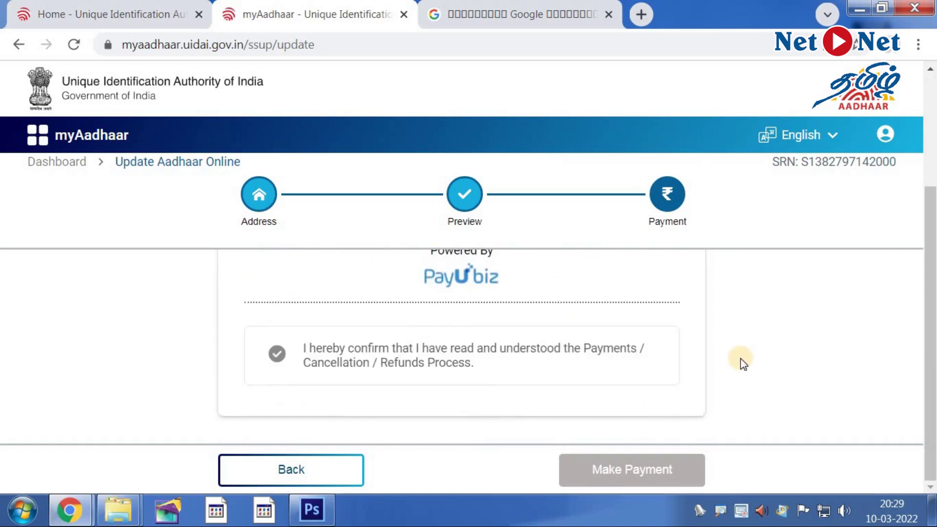
pyautogui.click(274, 355)
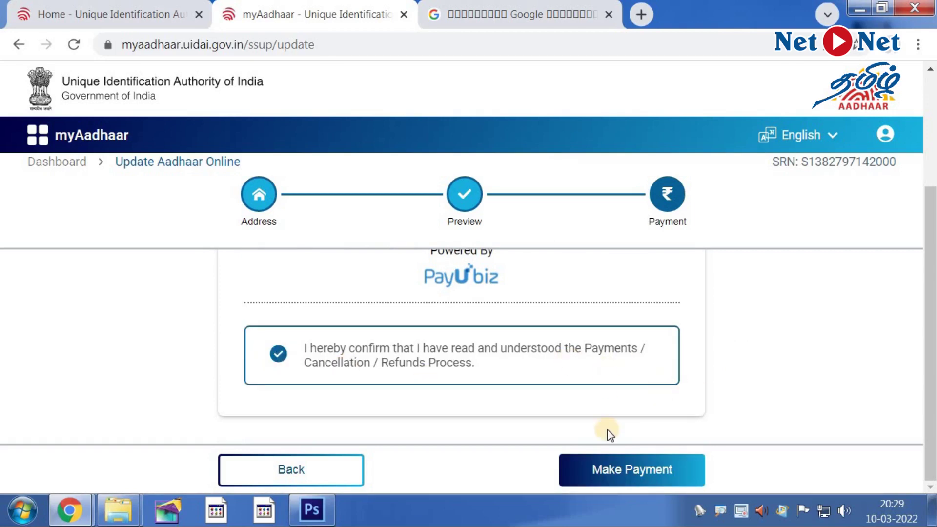
pyautogui.click(633, 468)
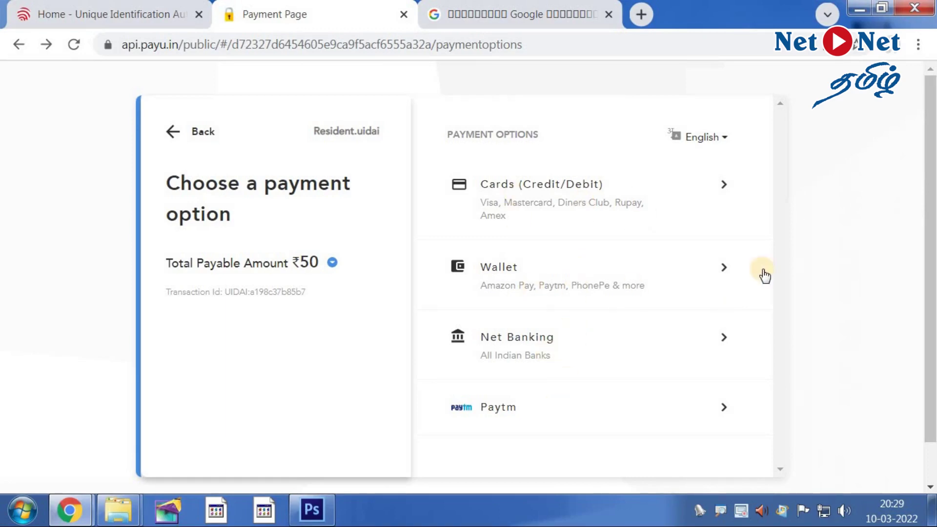
# Choose payment by credit/debit card, fill in the card number, expiry, CVV and name on card, and proceed.
pyautogui.click(724, 187)
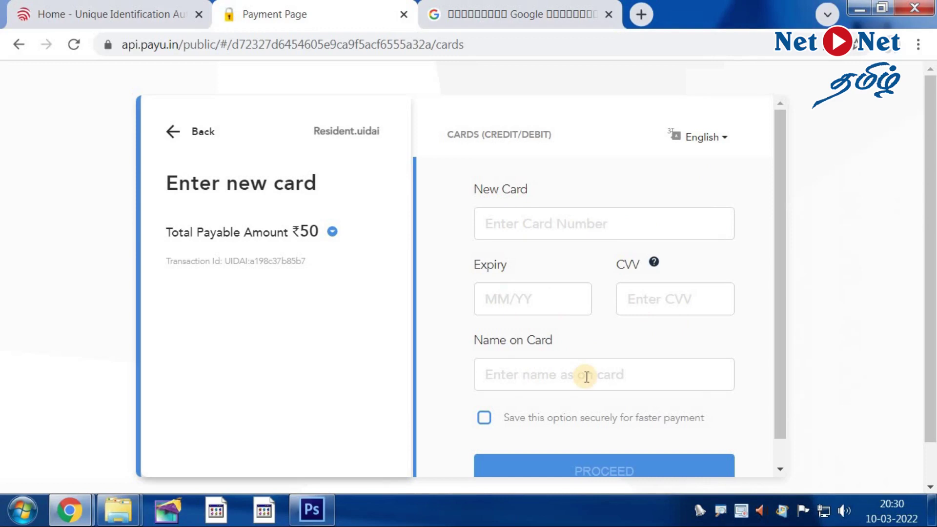
pyautogui.scroll(-1, 634, 446)
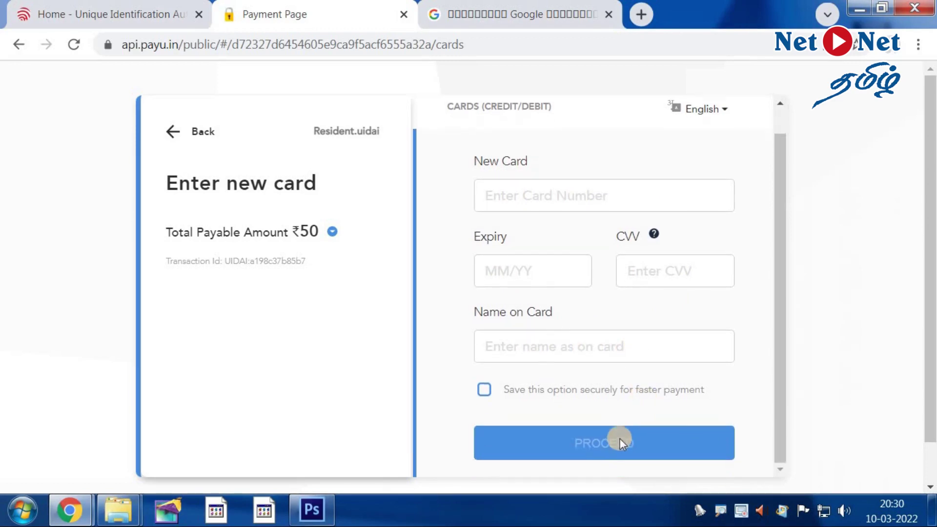
pyautogui.click(534, 192)
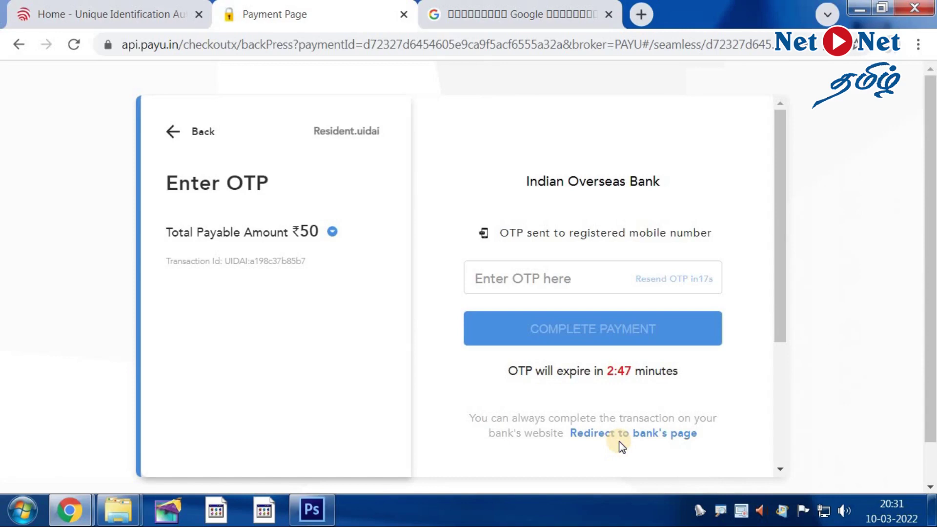
# Enter the OTP sent by the bank, complete the payment and decline saving the password in the browser.
pyautogui.write('••••••')
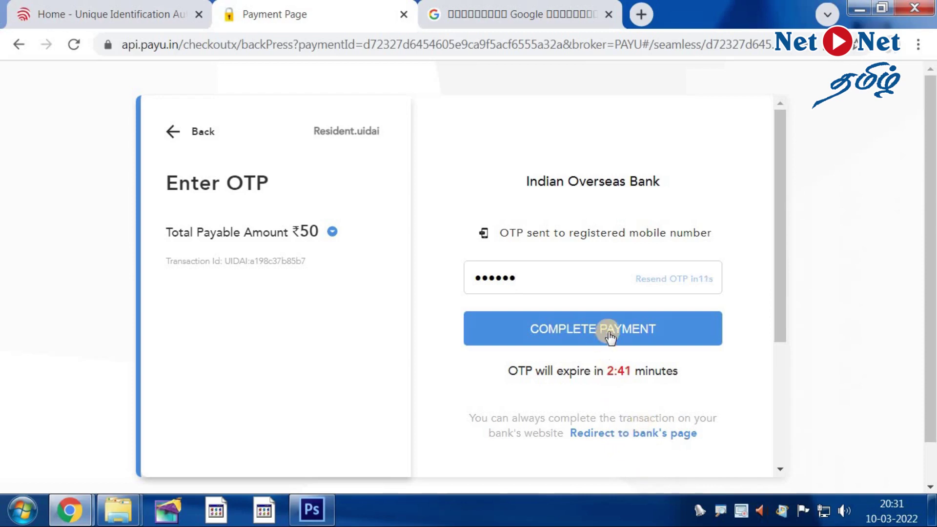
pyautogui.click(609, 333)
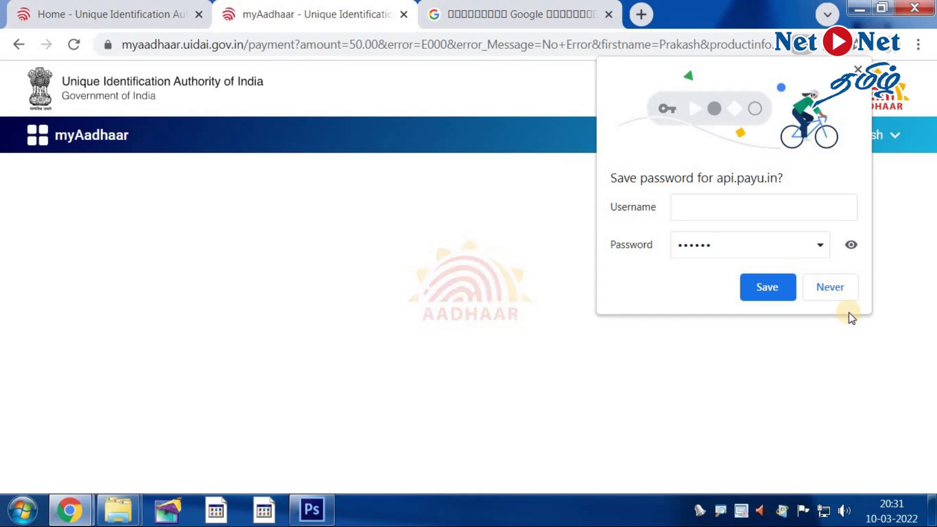
pyautogui.click(837, 290)
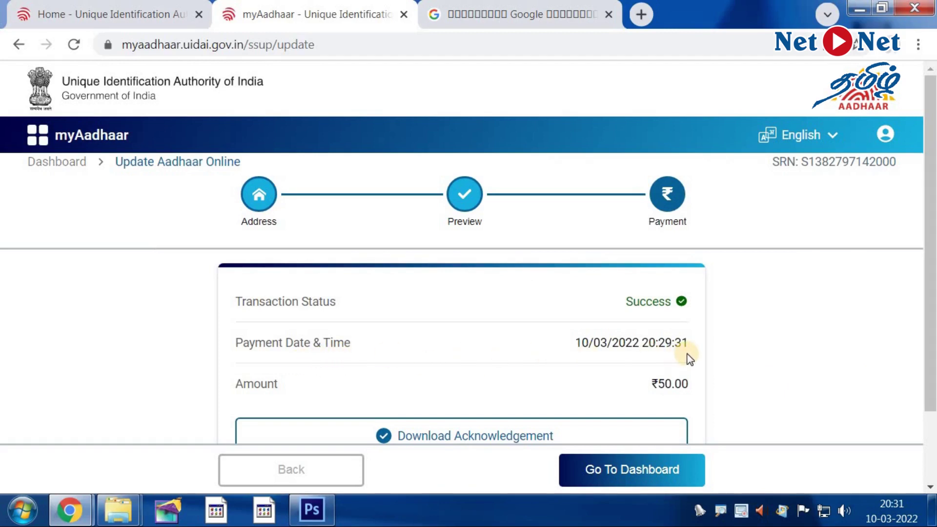
# Download the acknowledgement slip, open the PDF and examine its payment and update request details.
pyautogui.scroll(-2, 739, 355)
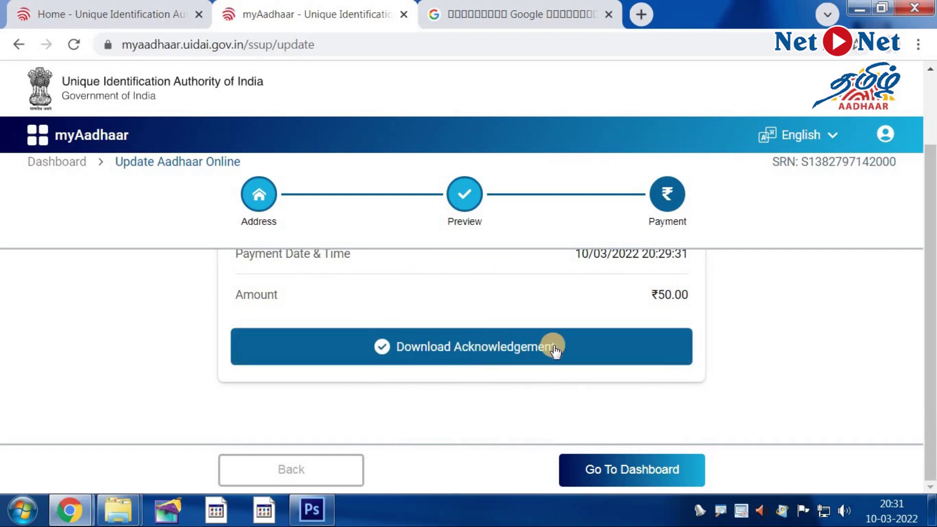
pyautogui.click(603, 348)
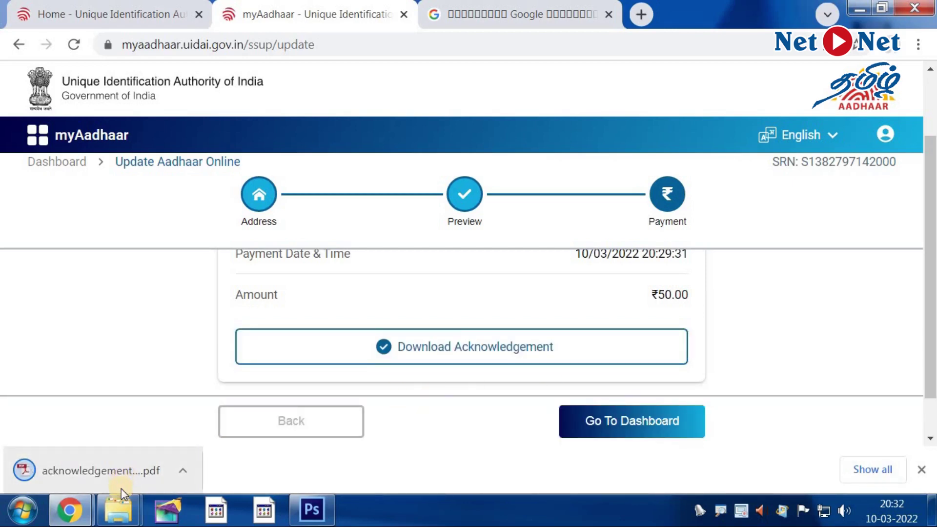
pyautogui.click(124, 470)
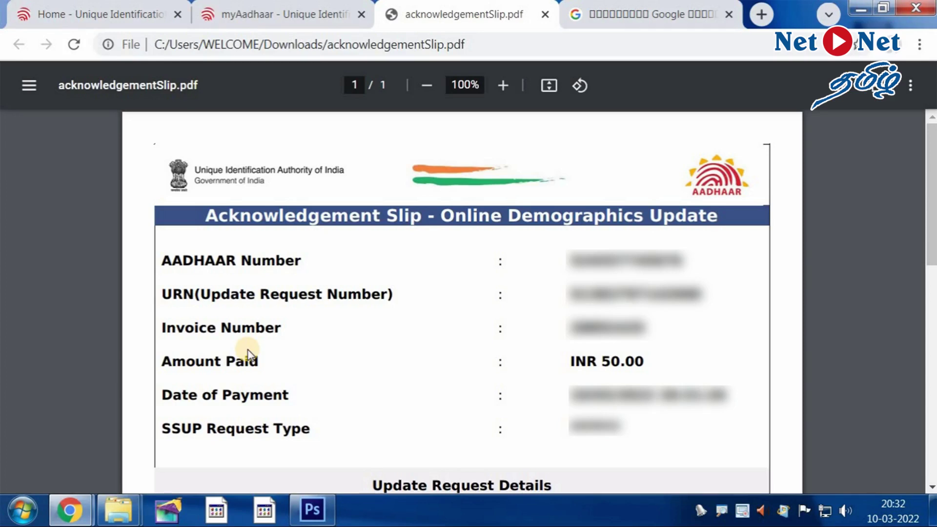
pyautogui.scroll(-5, 454, 362)
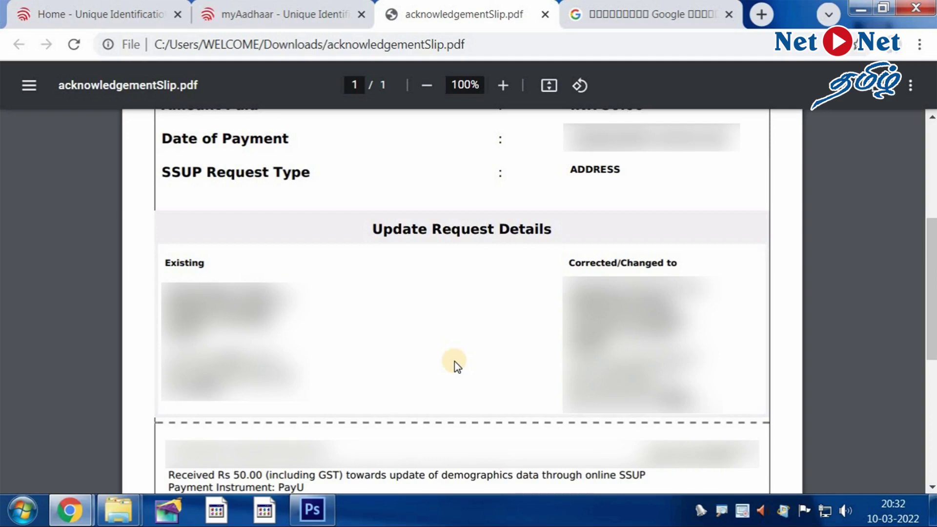
# Close the acknowledgement slip, return to the myAadhaar dashboard and view the available services.
pyautogui.hotkey('ctrl', 'w')
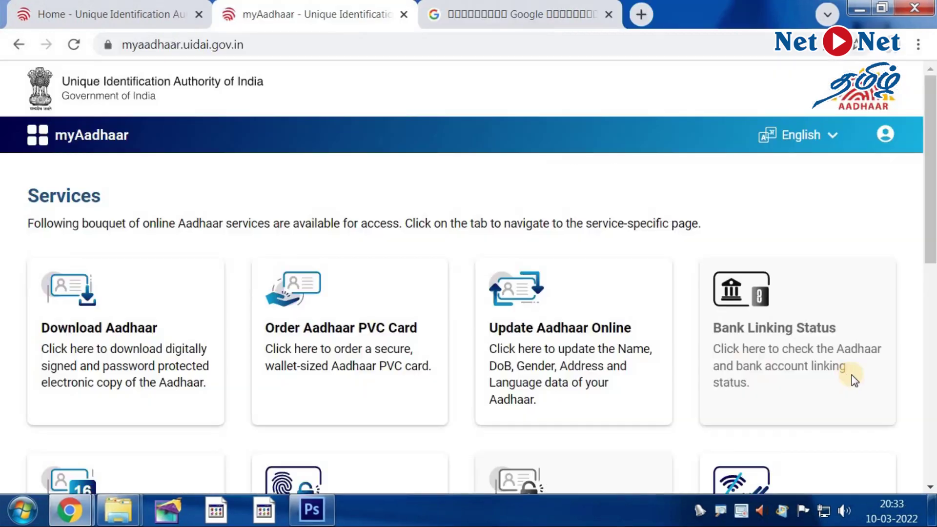
pyautogui.scroll(-7, 850, 375)
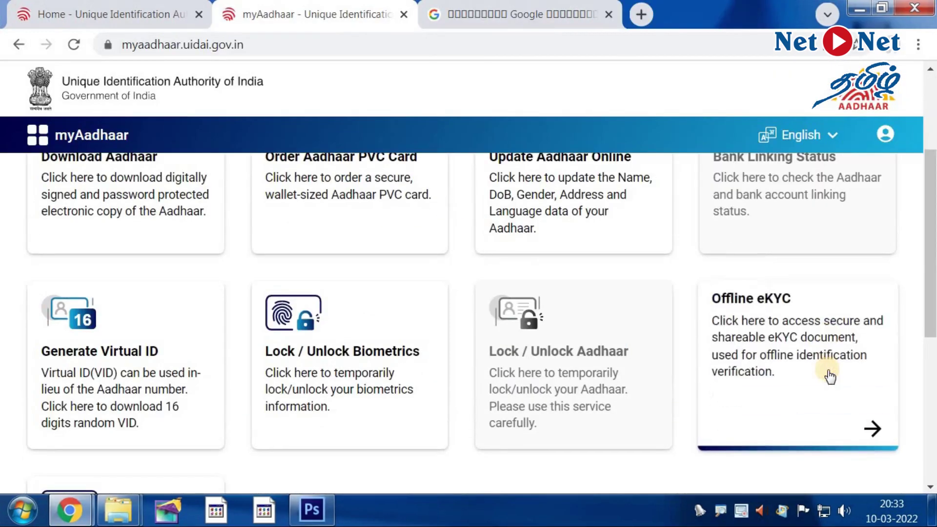
# Delete the Aadhaar address update request that is in the Verification Stage and confirm its permanent deletion.
pyautogui.scroll(-3, 823, 369)
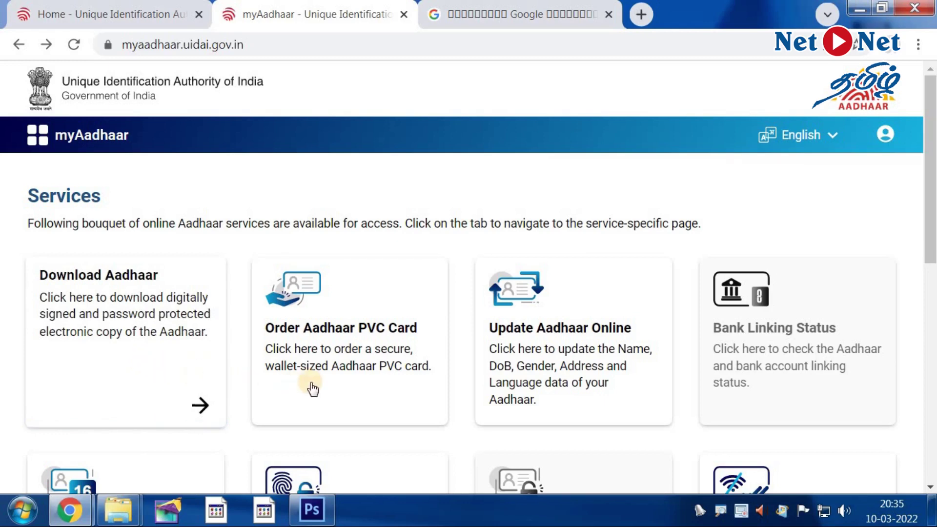
pyautogui.click(344, 327)
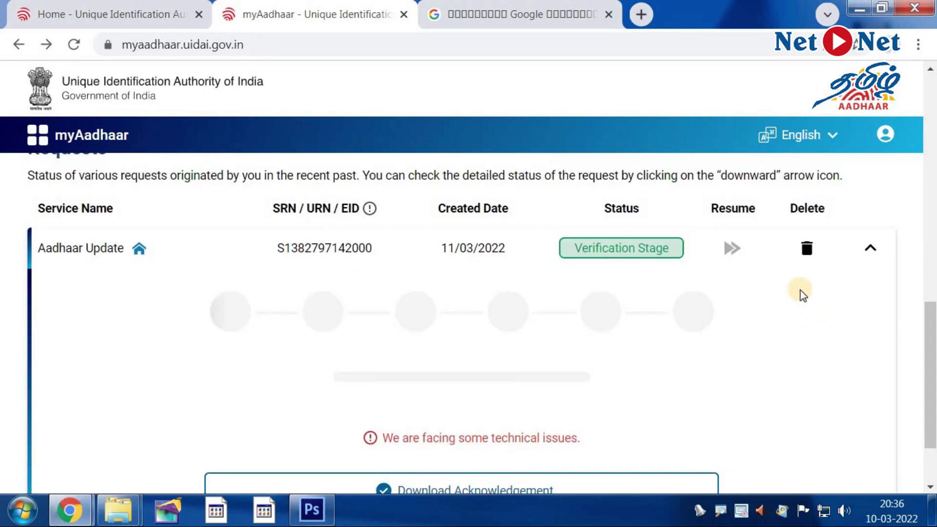
pyautogui.click(806, 250)
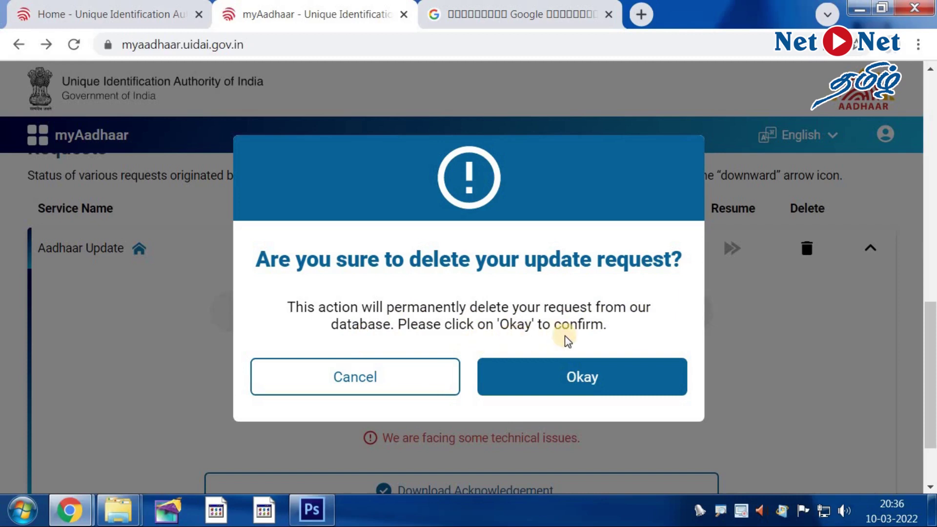
pyautogui.click(579, 376)
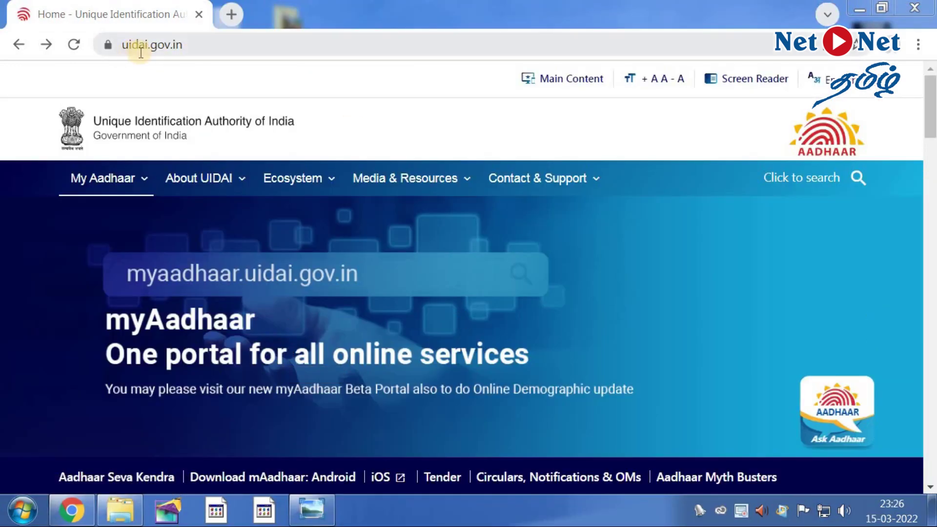
# Open Check Aadhaar Status from the UIDAI home page and expand the completed Aadhaar Update request to examine its progress stages.
pyautogui.click(149, 185)
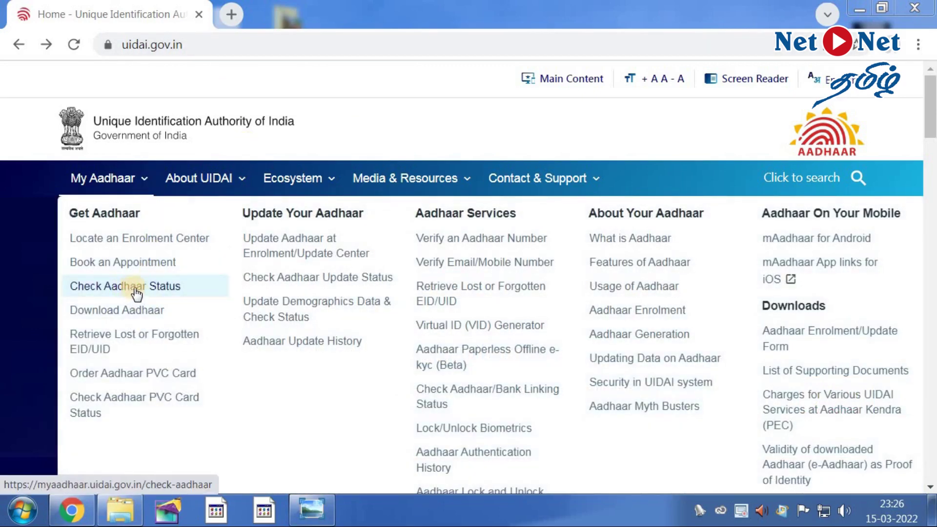
pyautogui.click(177, 289)
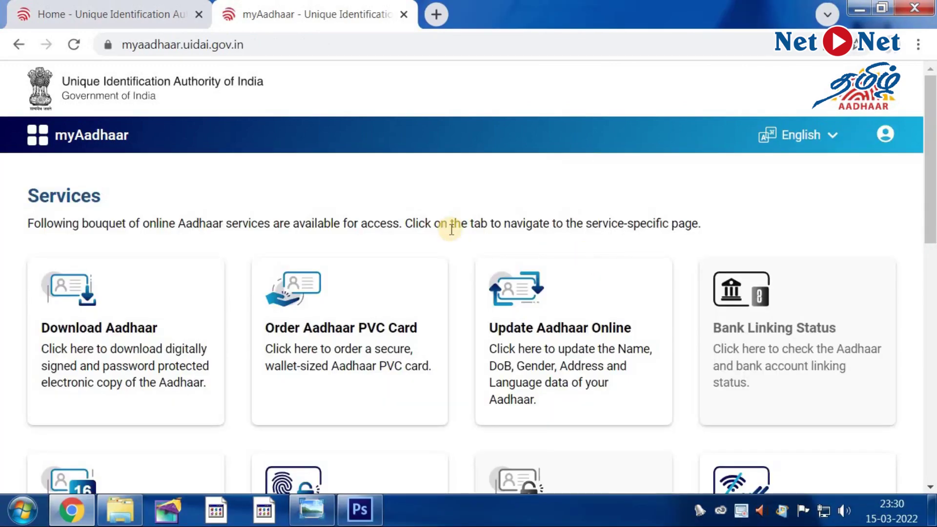
pyautogui.scroll(-8, 452, 229)
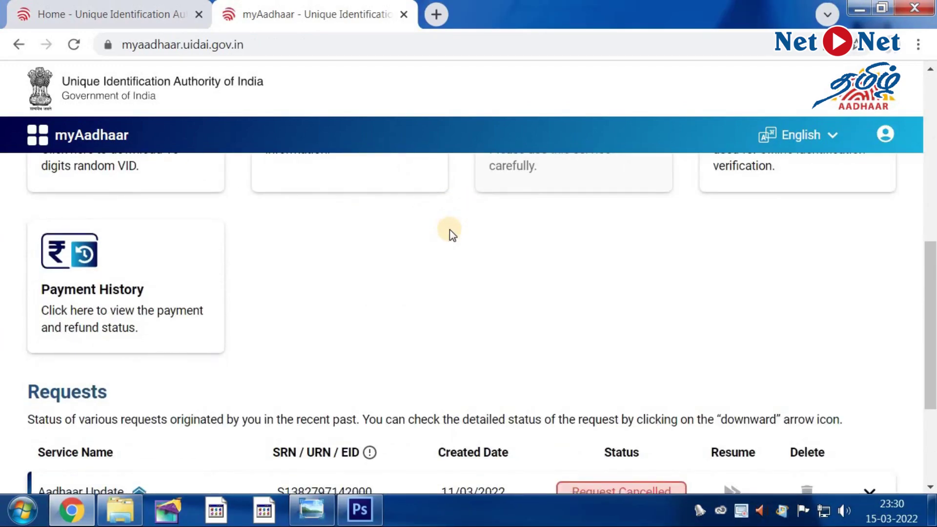
pyautogui.scroll(-2, 449, 230)
pyautogui.click(869, 461)
pyautogui.scroll(-4, 873, 379)
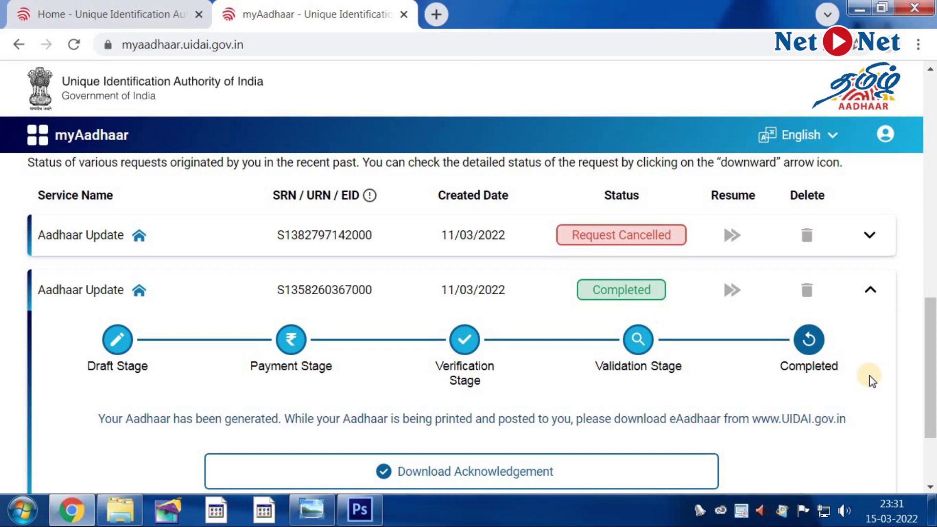
pyautogui.scroll(-2, 393, 354)
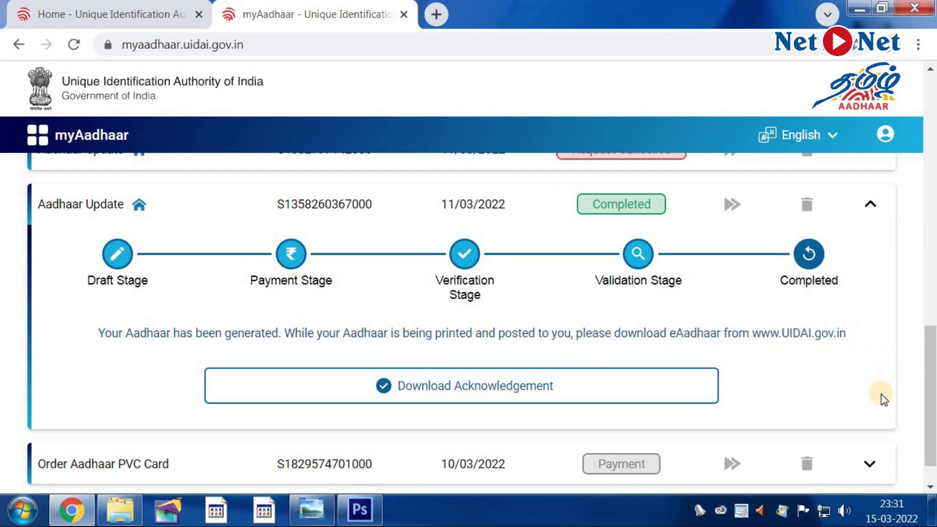
pyautogui.scroll(-1, 866, 415)
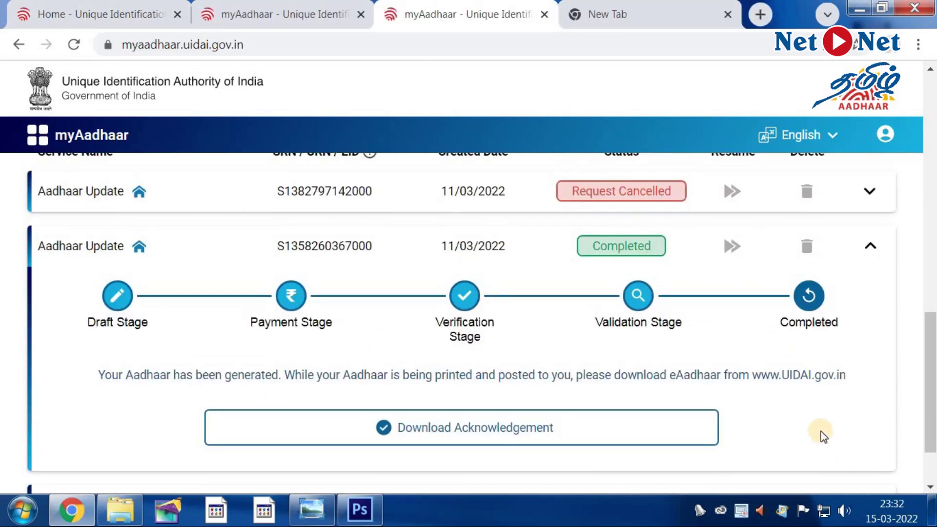
# Return to the dashboard's services and open the Download Aadhaar service with its demographics data review.
pyautogui.scroll(10, 508, 394)
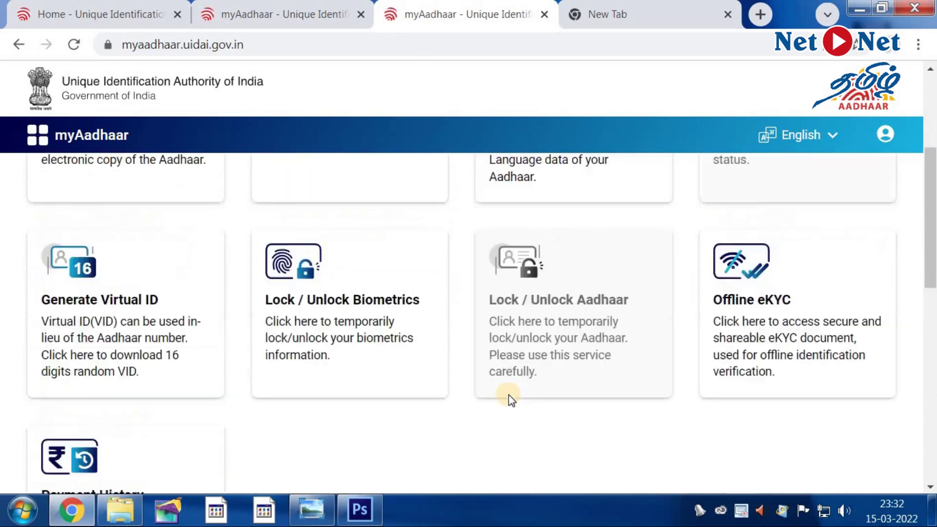
pyautogui.scroll(2, 130, 296)
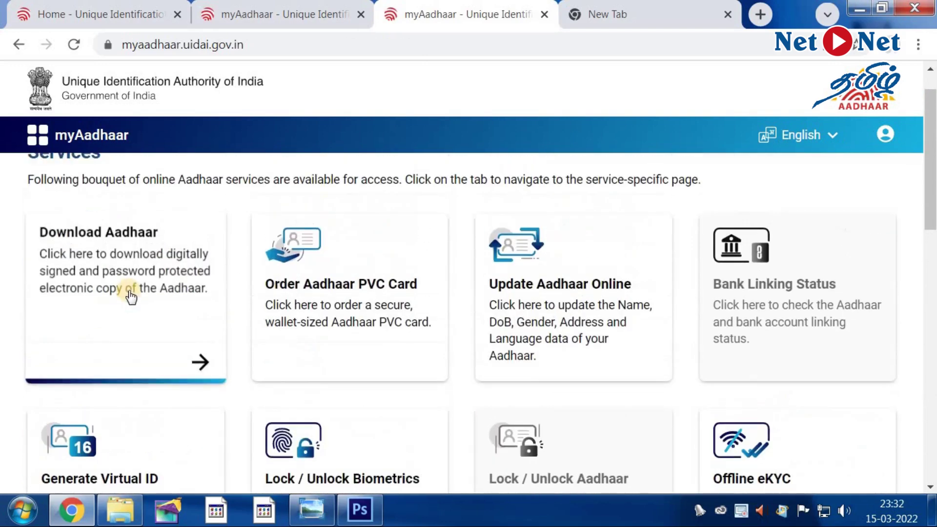
pyautogui.click(115, 237)
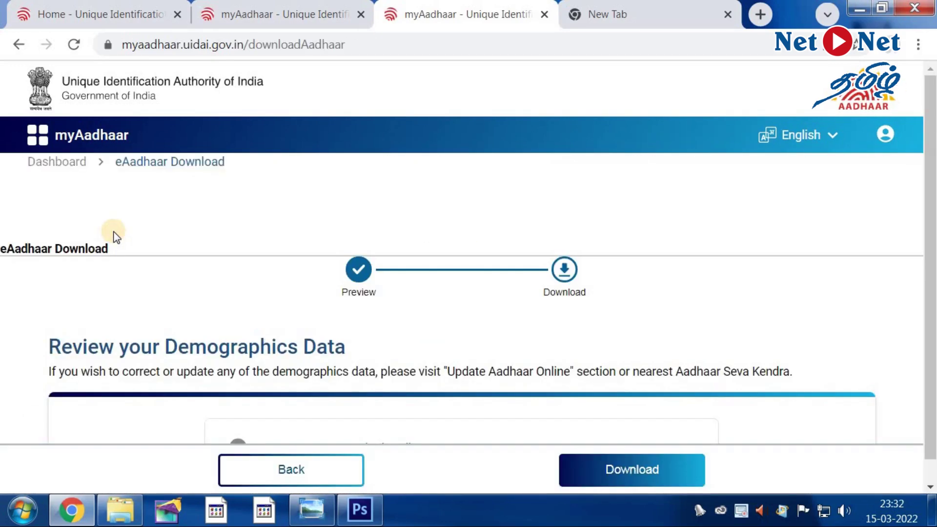